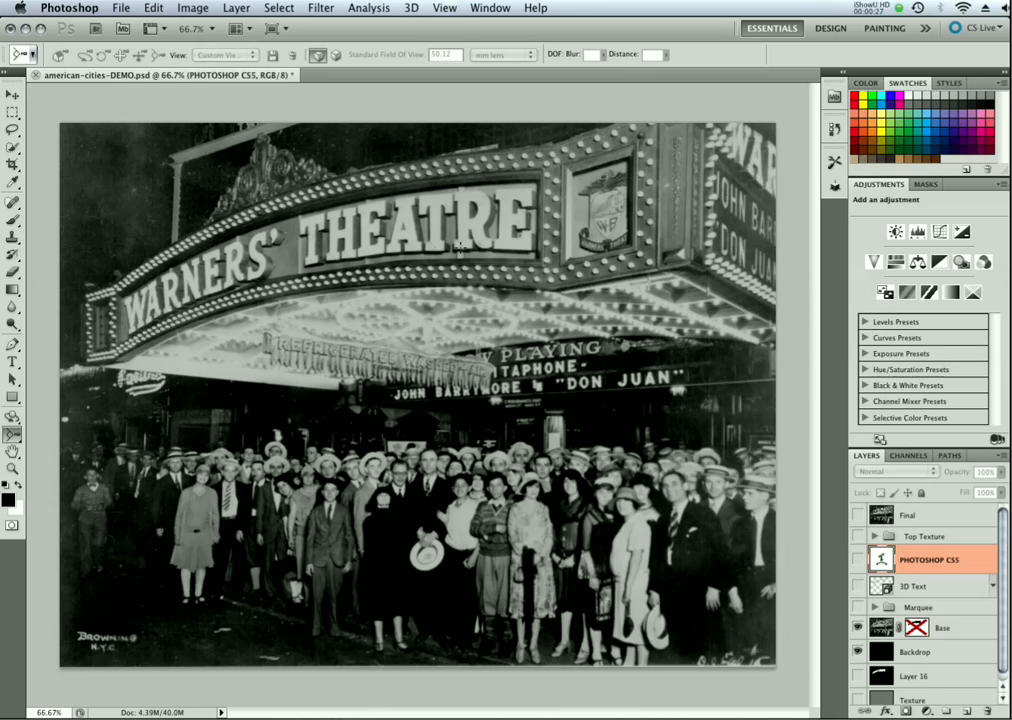
Step: Hide the Base layer, show the PHOTOSHOP CS5 text layer and convert it to a Repoussé object, accepting rasterization
{"action": "left_click", "coordinate": [858, 630]}
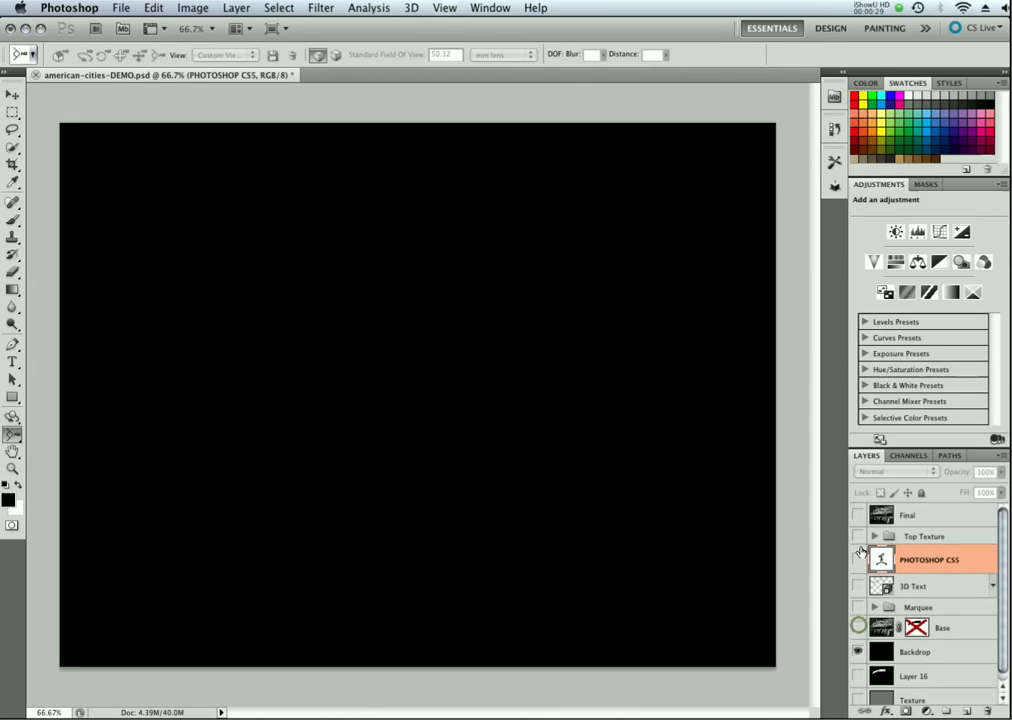
{"action": "left_click", "coordinate": [858, 559]}
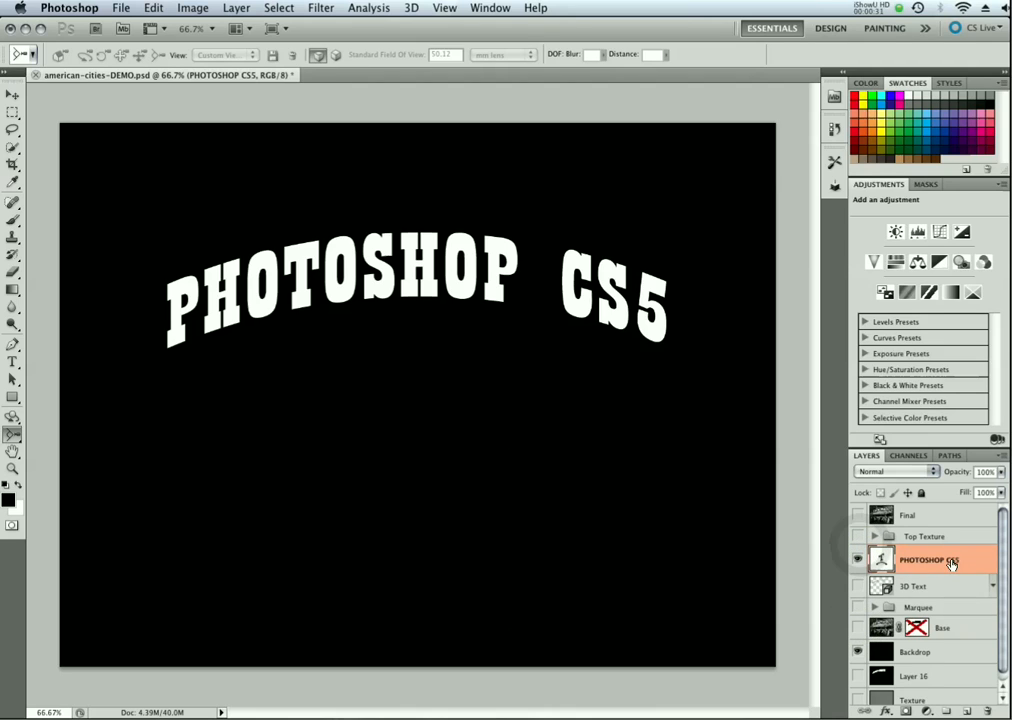
{"action": "left_click", "coordinate": [411, 10]}
{"action": "mouse_move", "coordinate": [500, 112]}
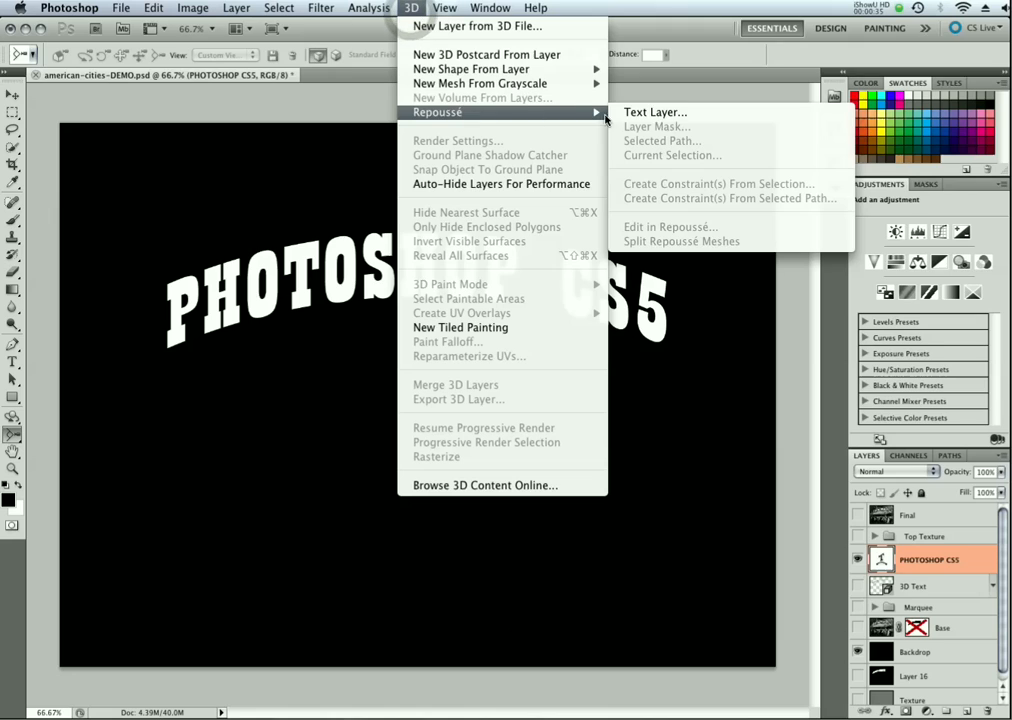
{"action": "left_click", "coordinate": [664, 113]}
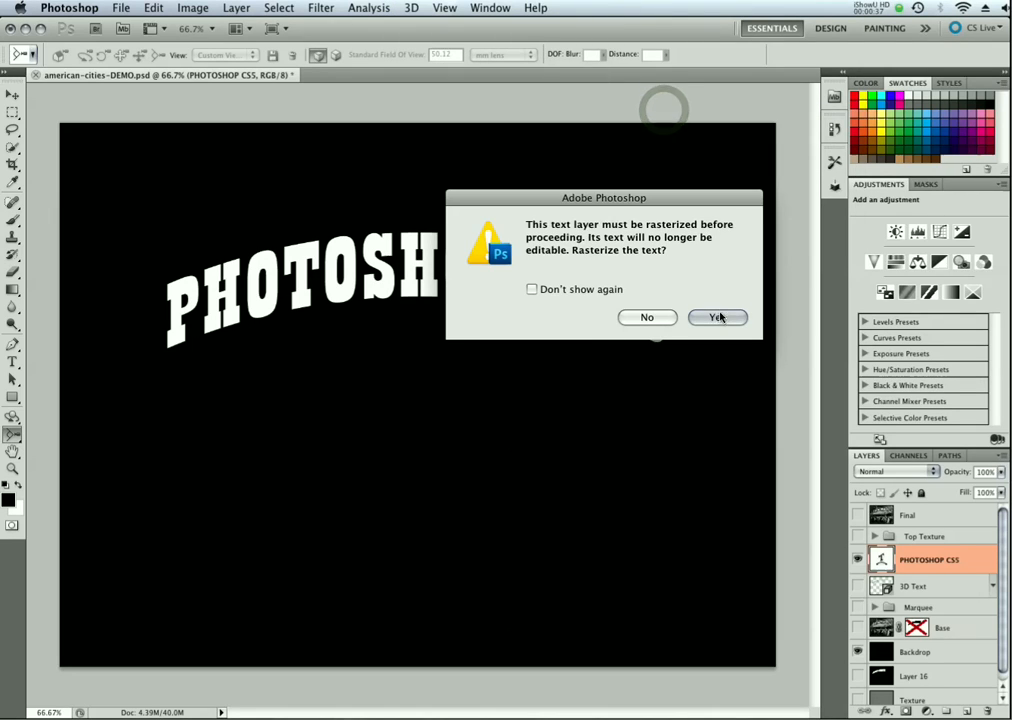
{"action": "left_click", "coordinate": [716, 316]}
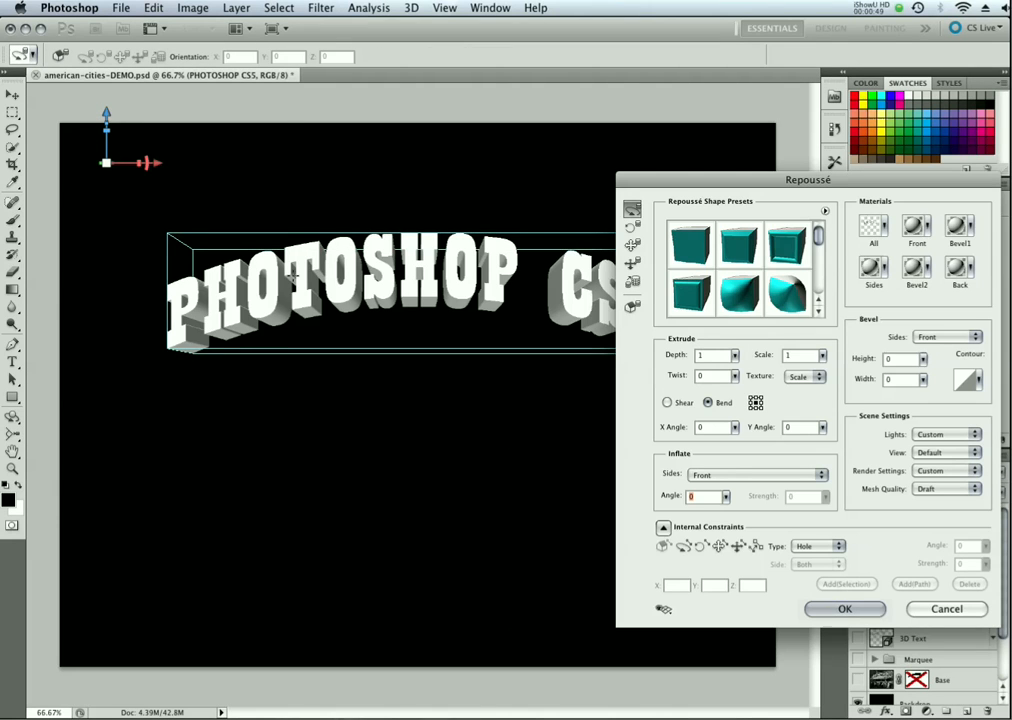
Step: Set the text's Repoussé extrusion depth to 0.04 and apply the extrusion with the object in its initial orientation
{"action": "left_click_drag", "start_coordinate": [290, 270], "coordinate": [230, 320]}
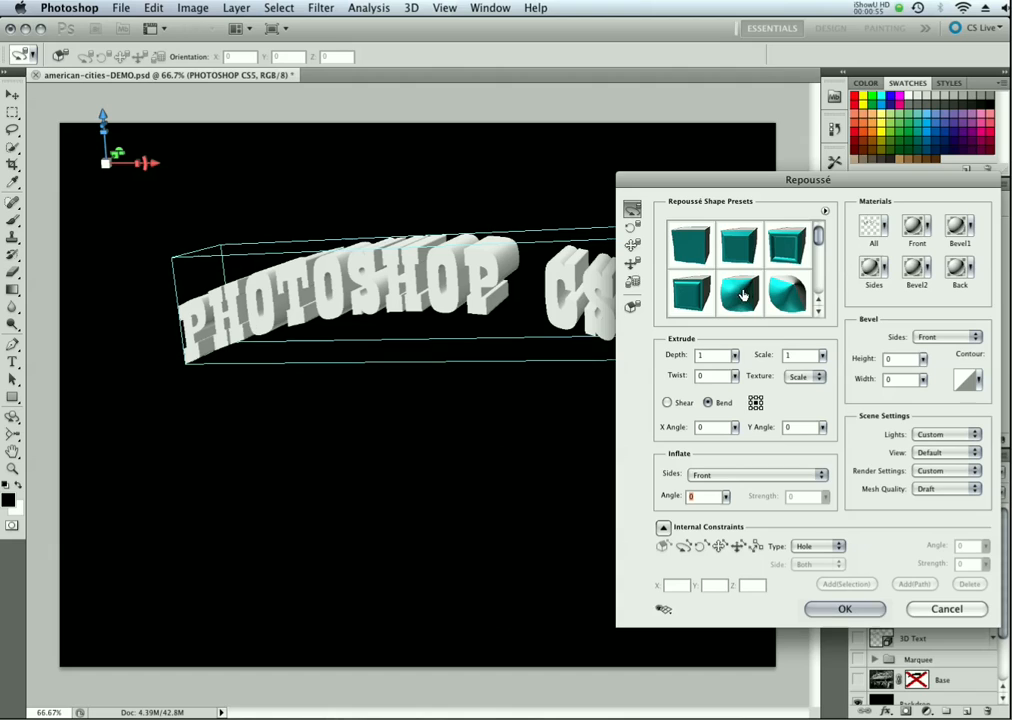
{"action": "left_click", "coordinate": [632, 307]}
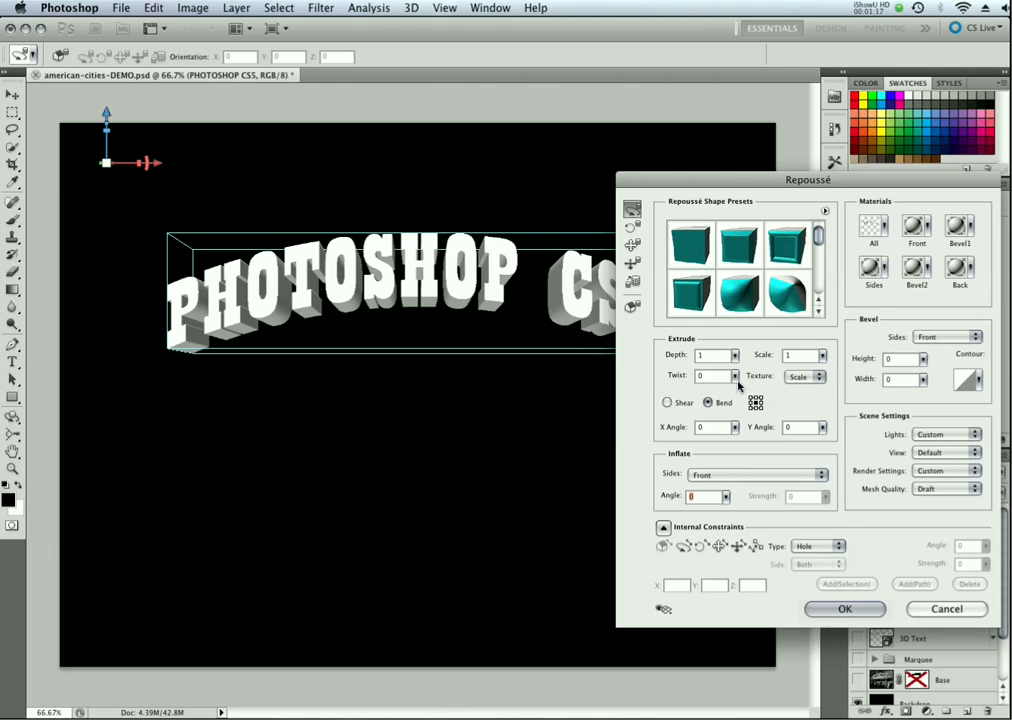
{"action": "left_click_drag", "start_coordinate": [676, 358], "coordinate": [467, 256]}
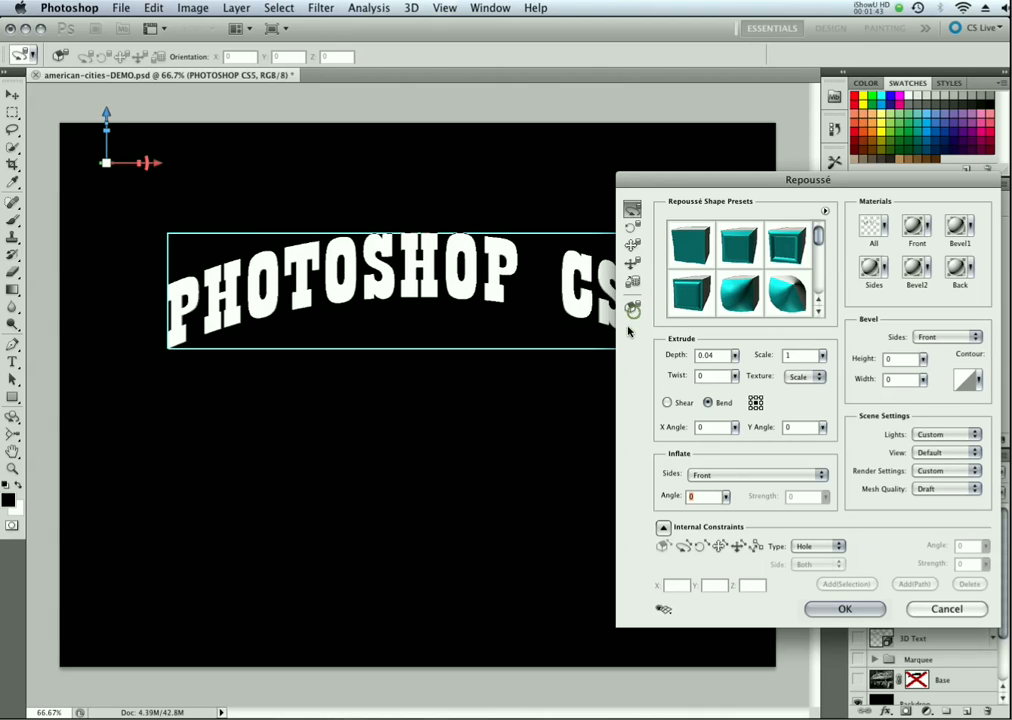
{"action": "left_click", "coordinate": [845, 609]}
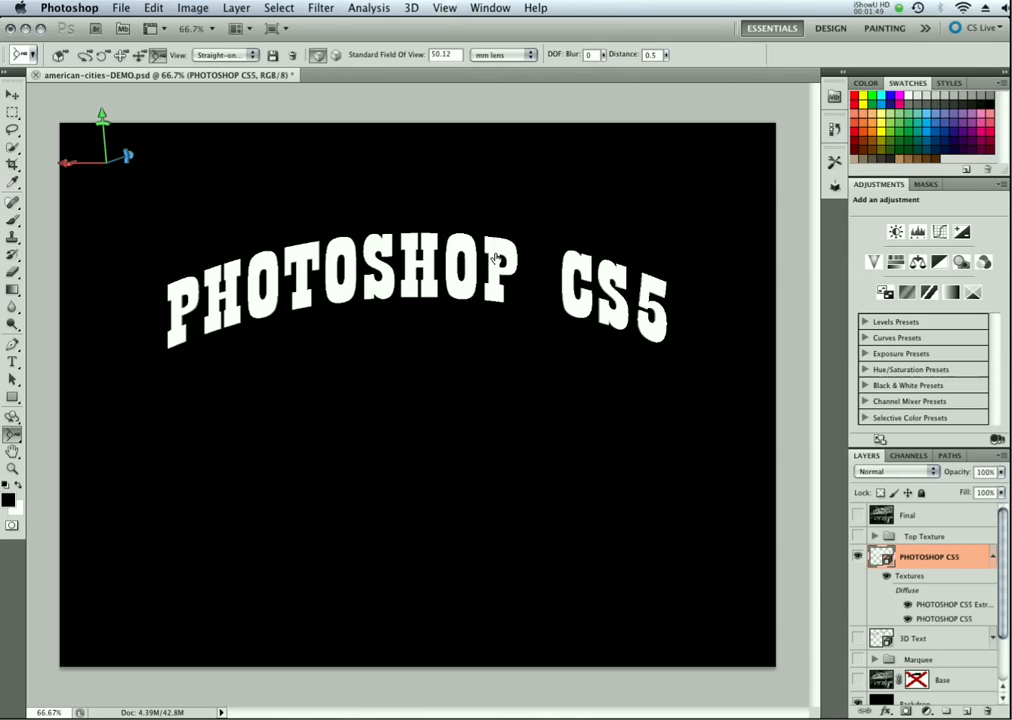
Step: Create a layer above the 3D text, fill it with the black foreground color and convert it to a 3D postcard
{"action": "left_click", "coordinate": [969, 711]}
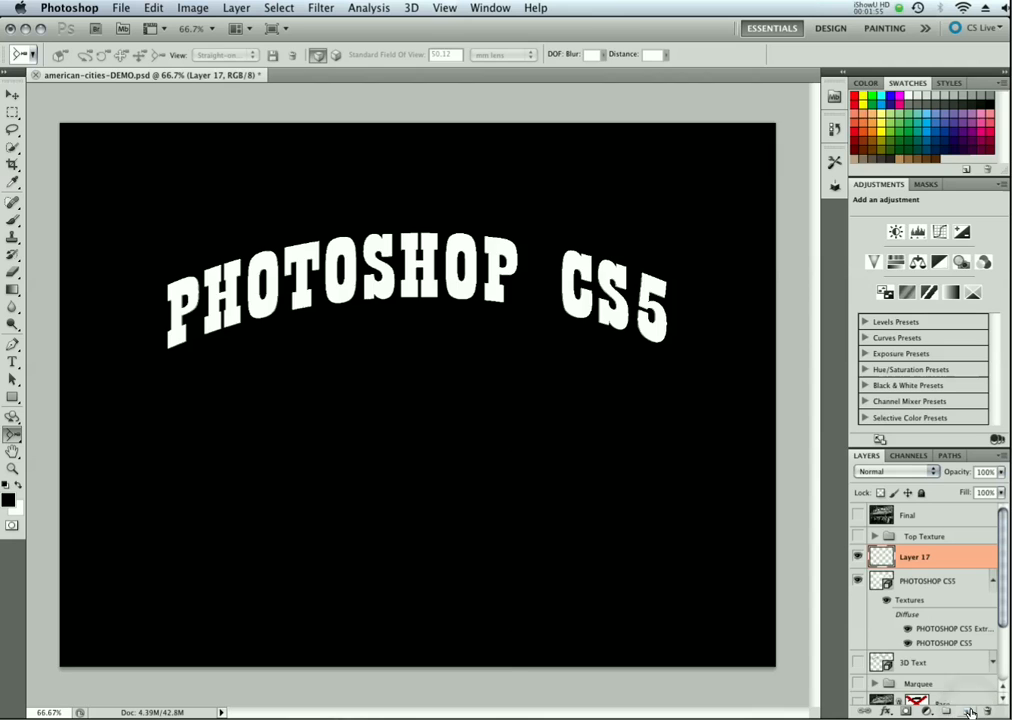
{"action": "key", "text": "alt+BackSpace"}
{"action": "left_click", "coordinate": [419, 12]}
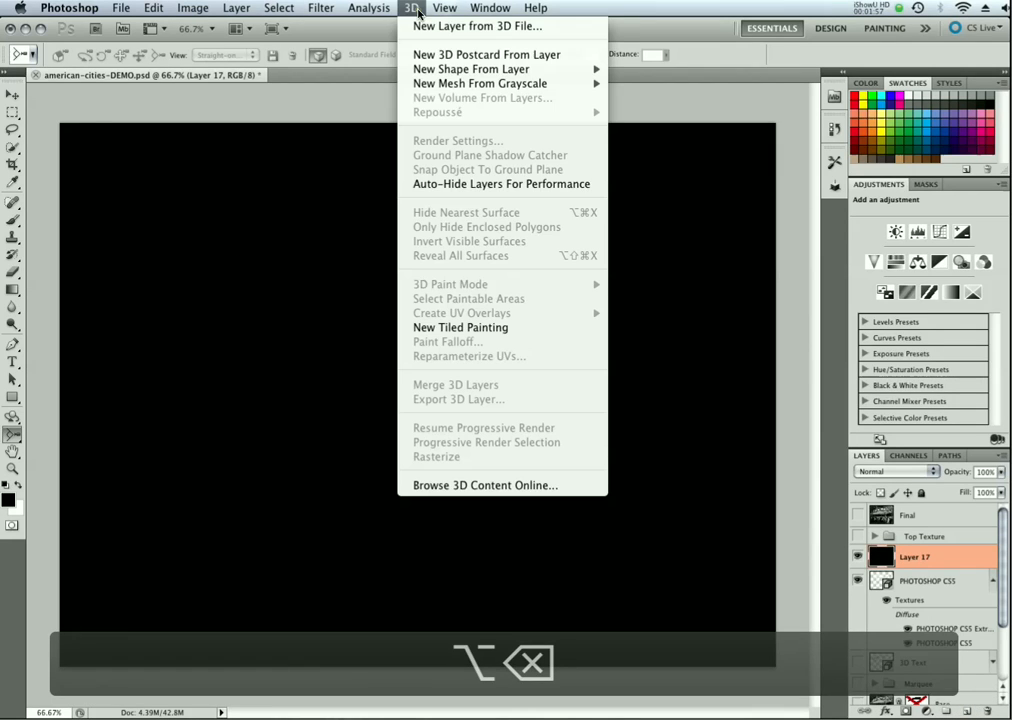
{"action": "left_click", "coordinate": [512, 58]}
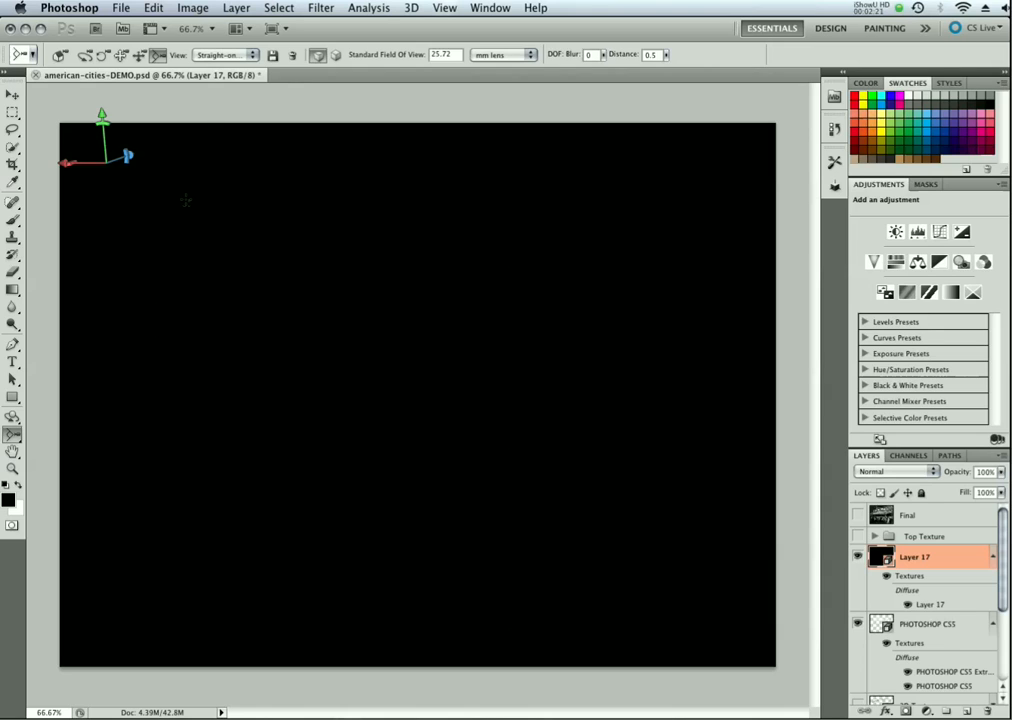
Step: Match the postcard's camera view and object position to those of the PHOTOSHOP CS5 layer
{"action": "left_click", "coordinate": [254, 58]}
{"action": "left_click", "coordinate": [253, 54]}
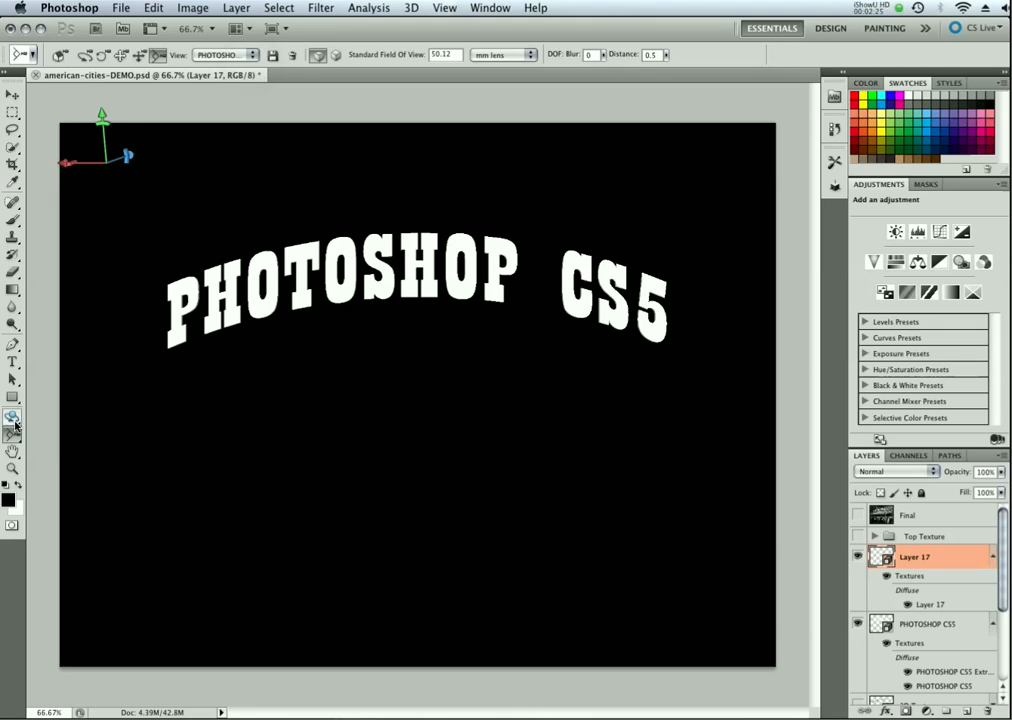
{"action": "left_click", "coordinate": [12, 418]}
{"action": "left_click", "coordinate": [258, 56]}
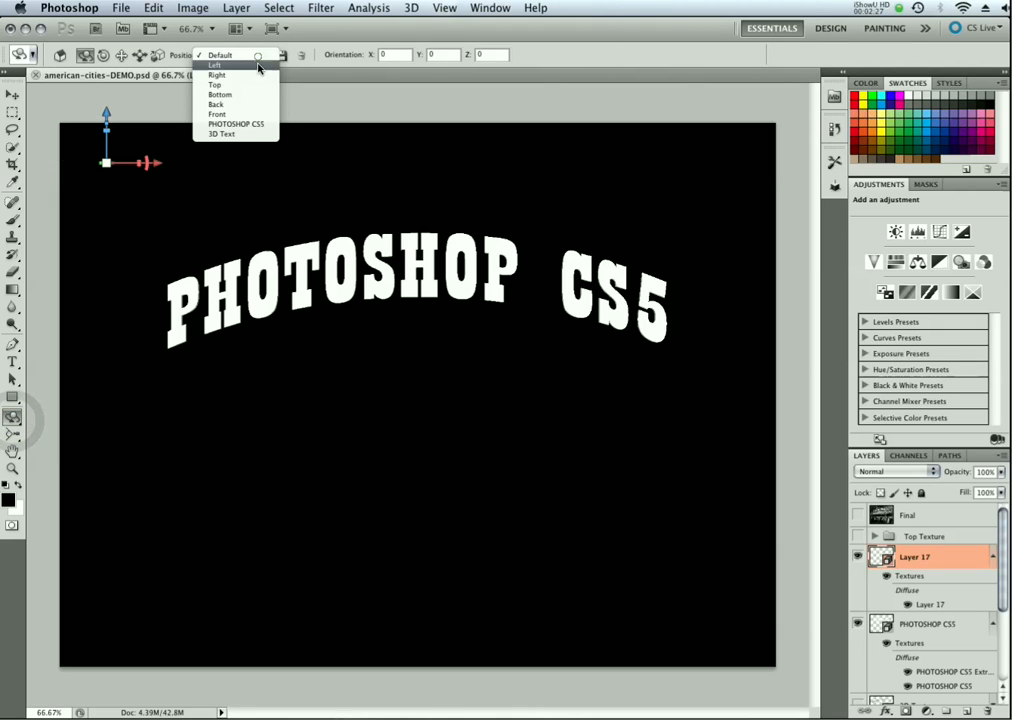
{"action": "left_click", "coordinate": [251, 126]}
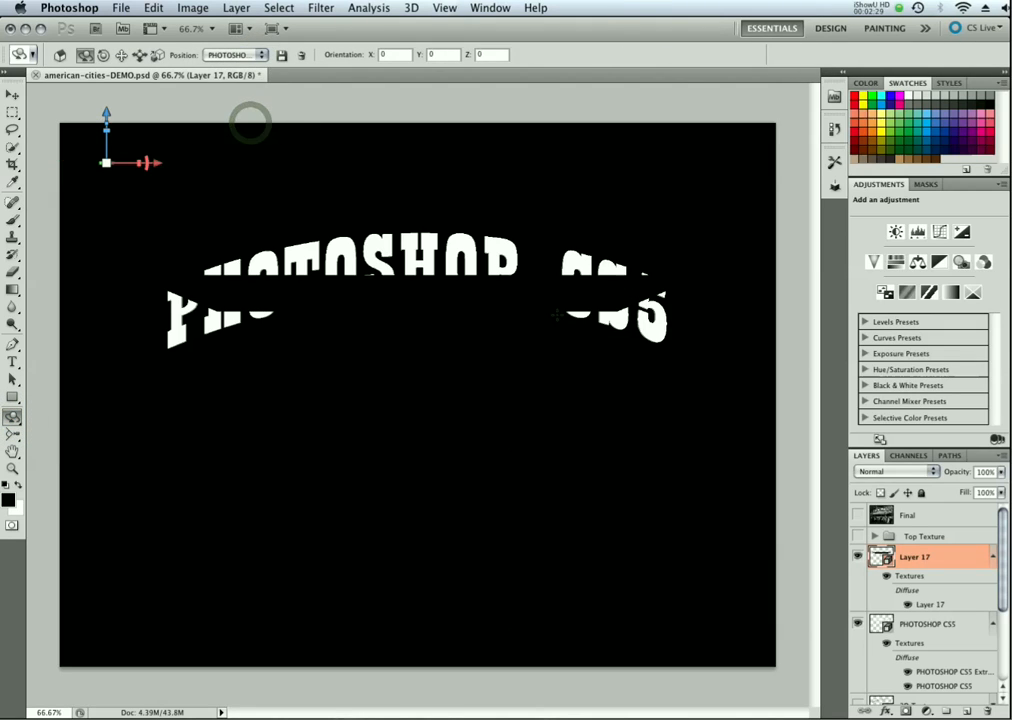
Step: Merge the Layer 17 postcard and the PHOTOSHOP CS5 text into one 3D layer
{"action": "left_click", "coordinate": [912, 624], "text": "shift"}
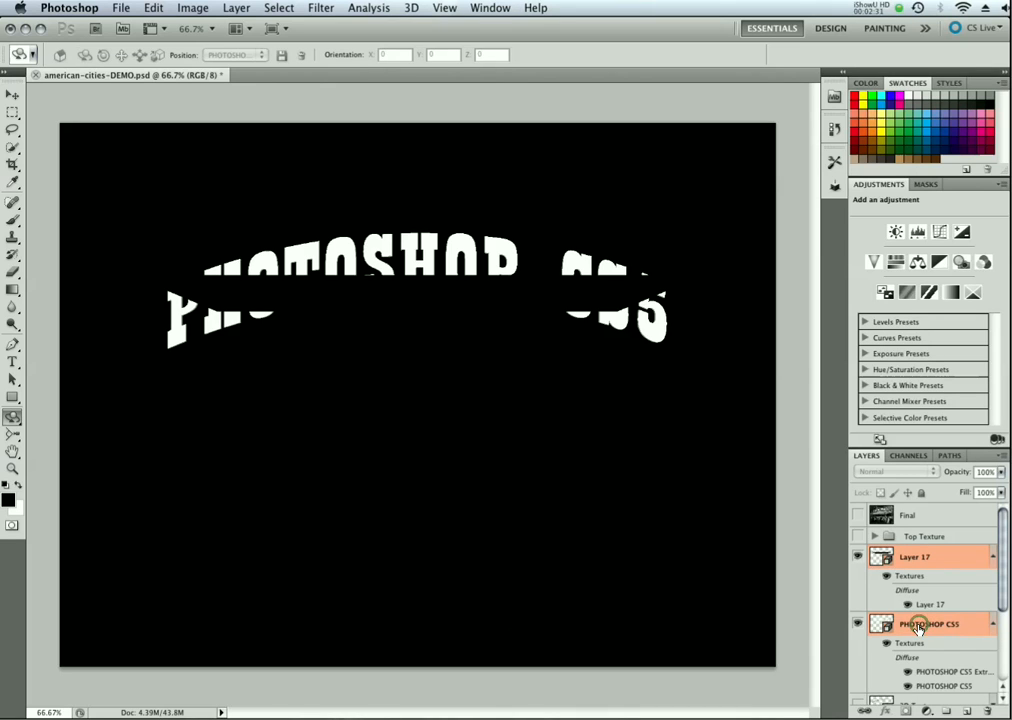
{"action": "left_click", "coordinate": [411, 8]}
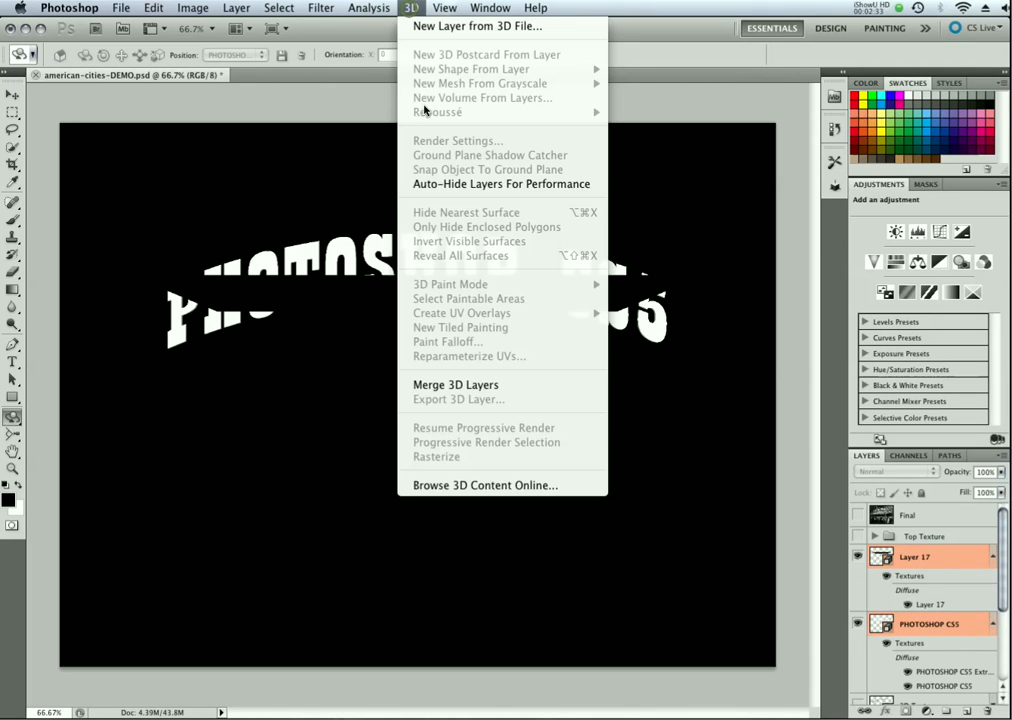
{"action": "left_click", "coordinate": [500, 385]}
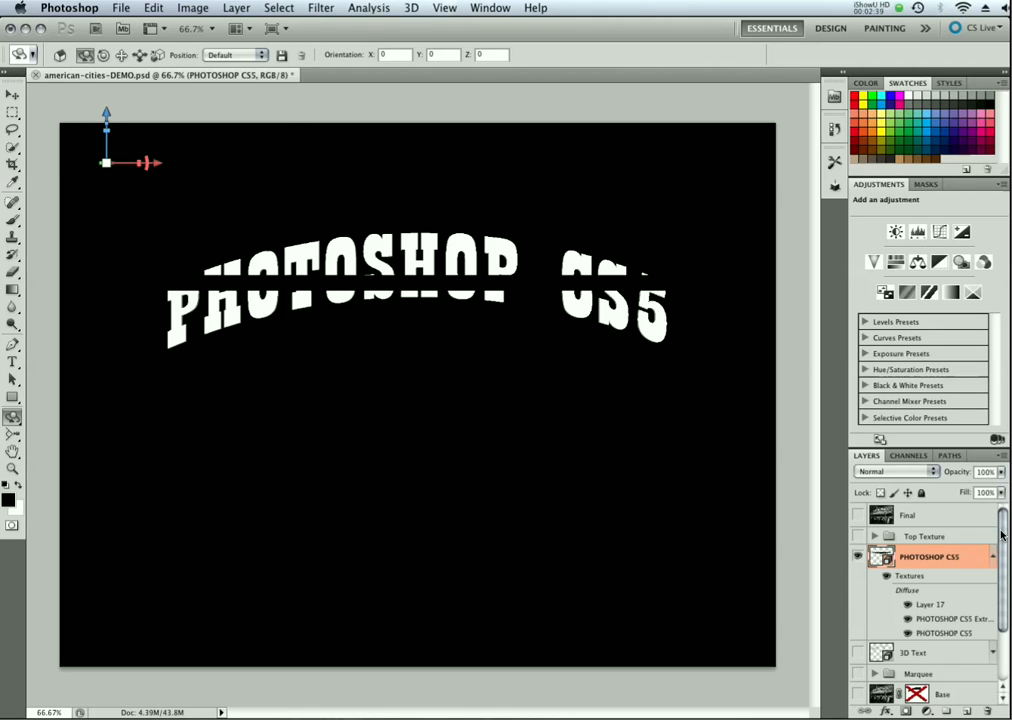
Step: Show the gray Texture layer and hide the Backdrop layer
{"action": "scroll", "coordinate": [1001, 535], "scroll_direction": "down", "scroll_amount": 3}
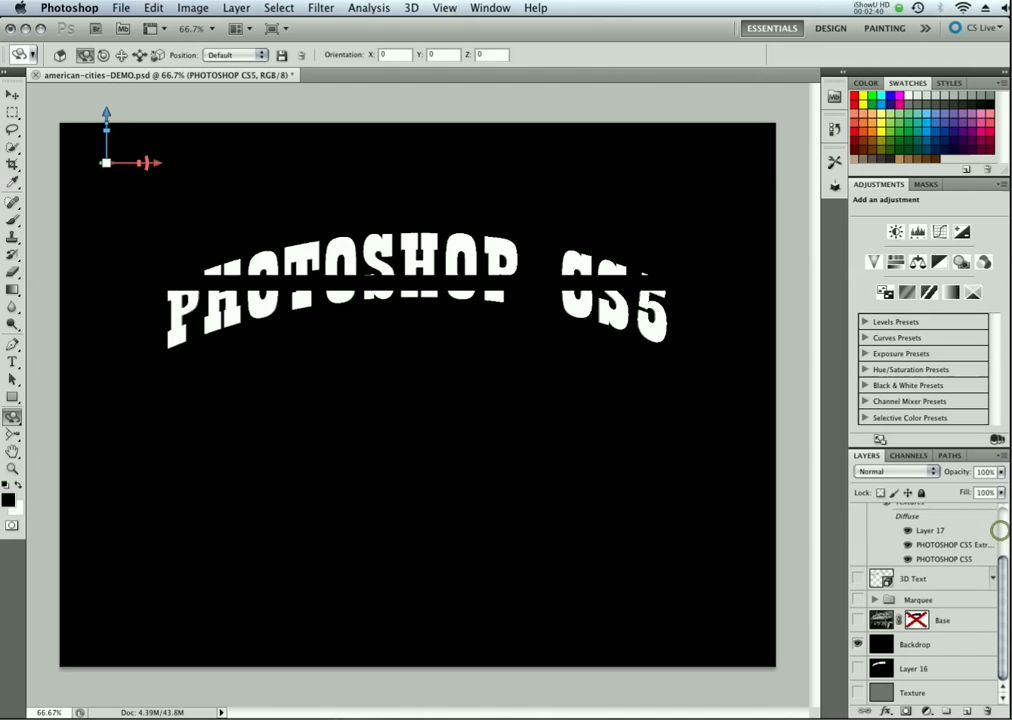
{"action": "left_click", "coordinate": [858, 692]}
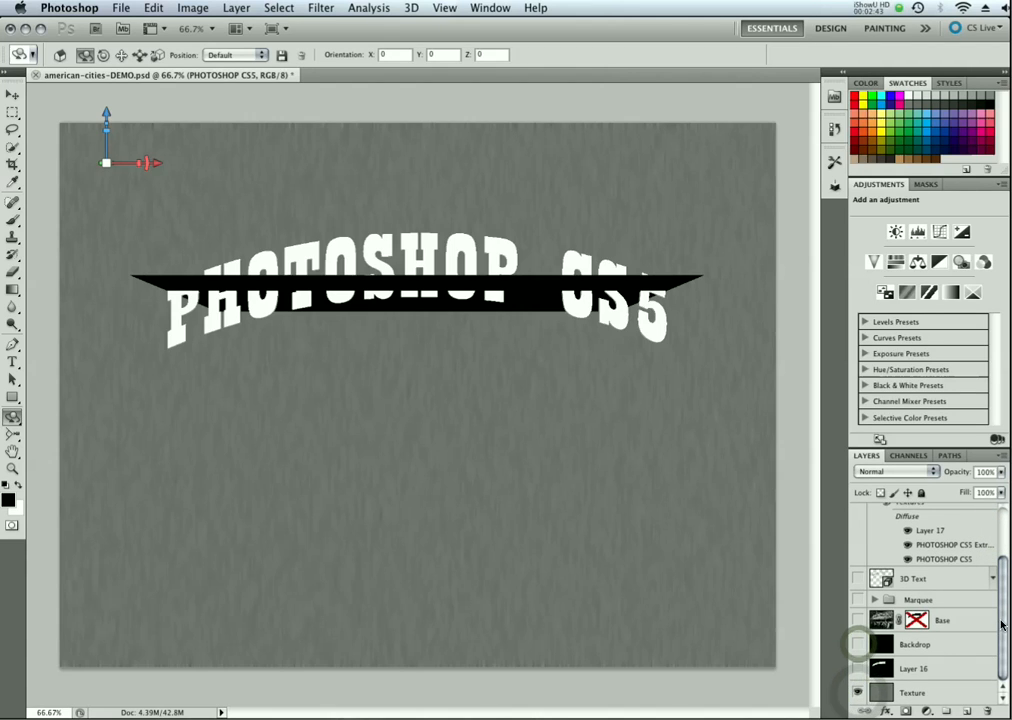
{"action": "scroll", "coordinate": [998, 552], "scroll_direction": "up", "scroll_amount": 3}
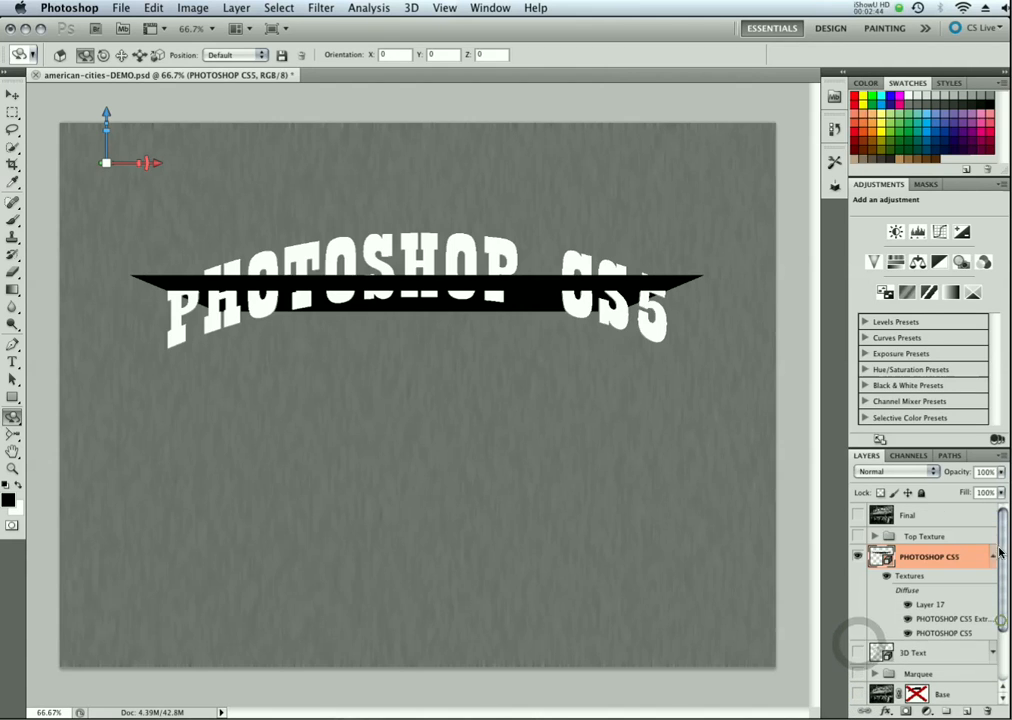
Step: Rotate the Layer 17_0 plane mesh upright to face the front, and scale it to about 567 on all axes
{"action": "left_click", "coordinate": [834, 190]}
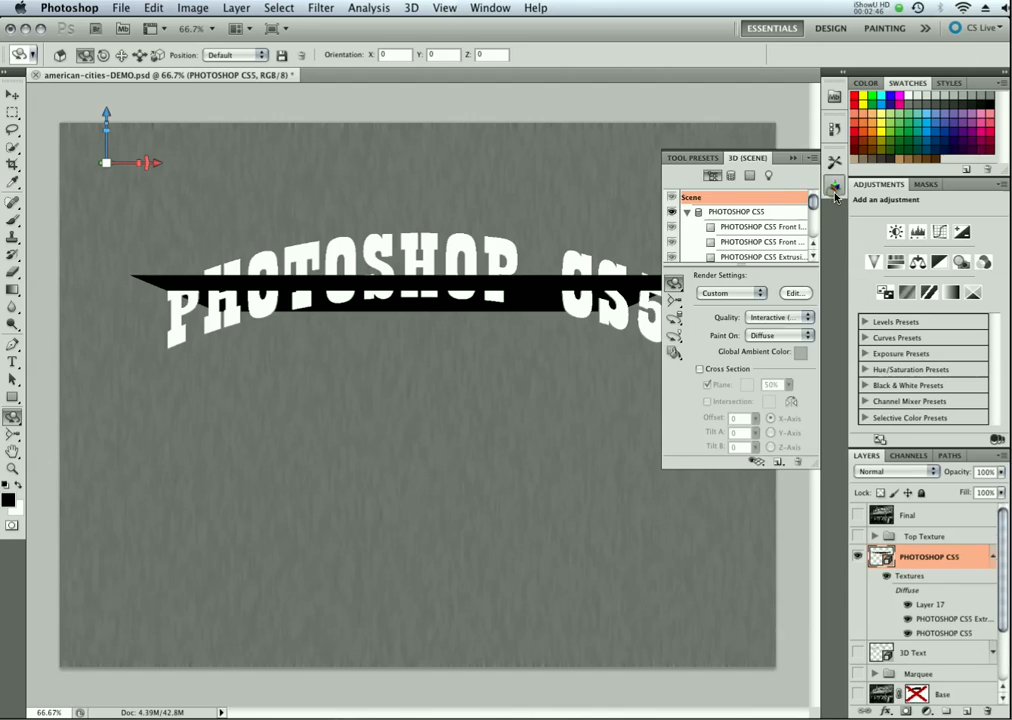
{"action": "left_click", "coordinate": [730, 177]}
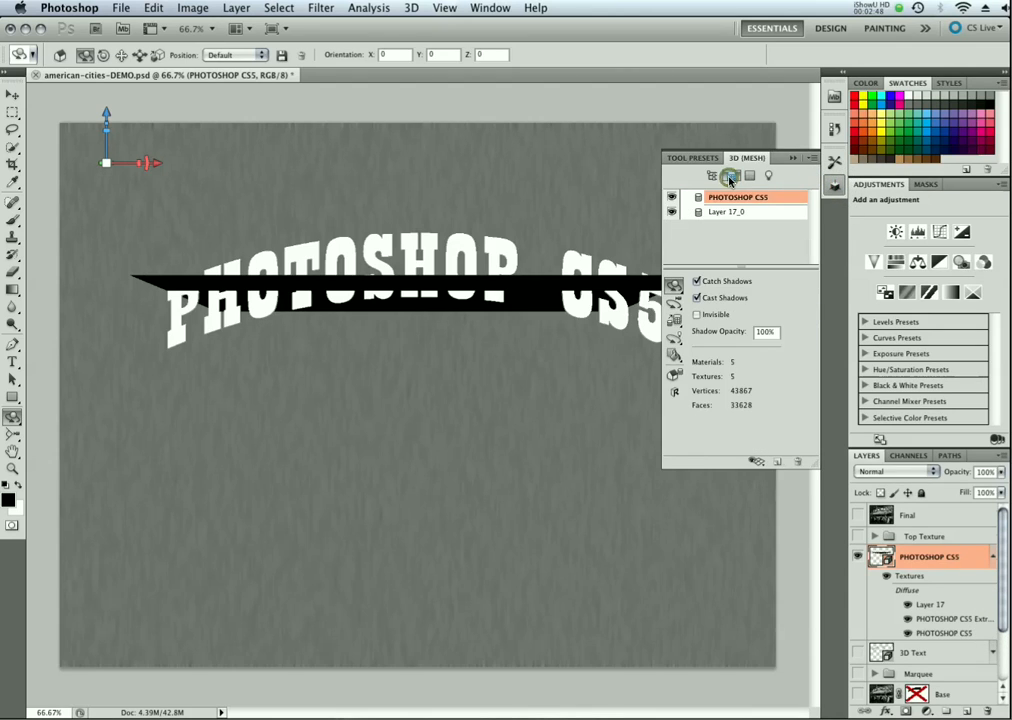
{"action": "left_click", "coordinate": [674, 325]}
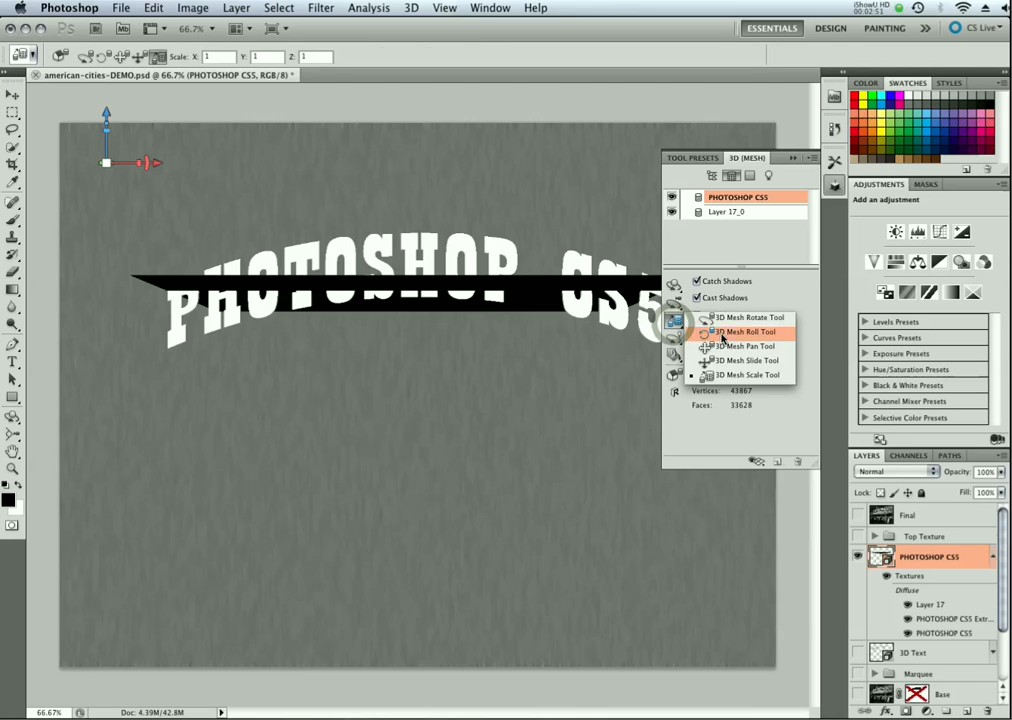
{"action": "left_click", "coordinate": [717, 320]}
{"action": "left_click", "coordinate": [732, 216]}
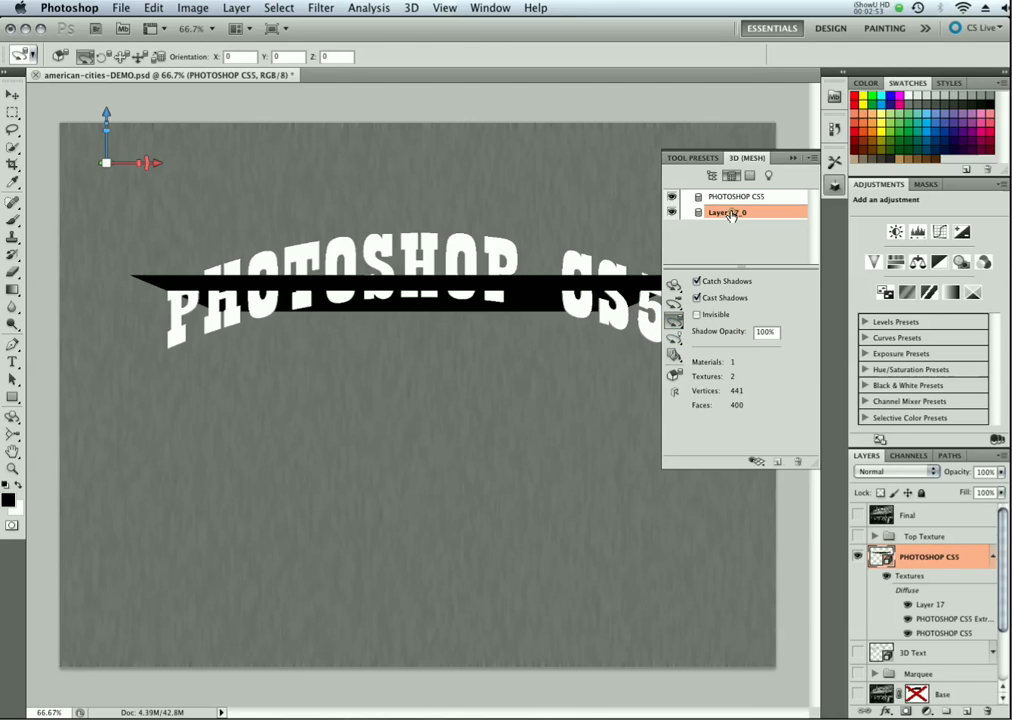
{"action": "left_click_drag", "start_coordinate": [543, 279], "coordinate": [541, 548]}
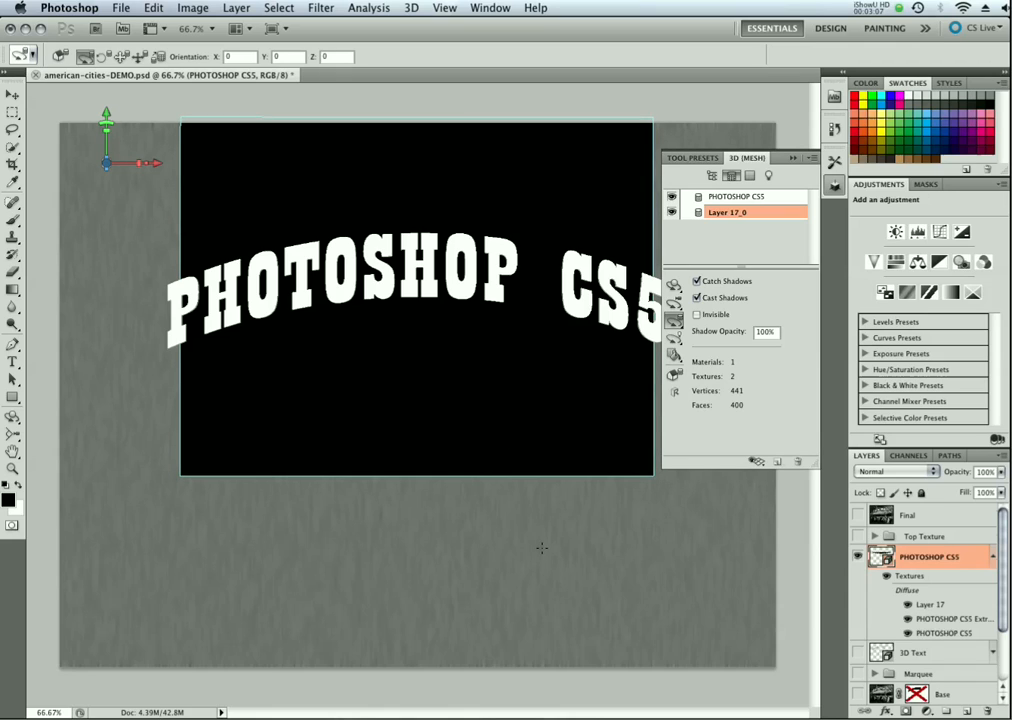
{"action": "left_click_drag", "start_coordinate": [674, 320], "coordinate": [722, 376]}
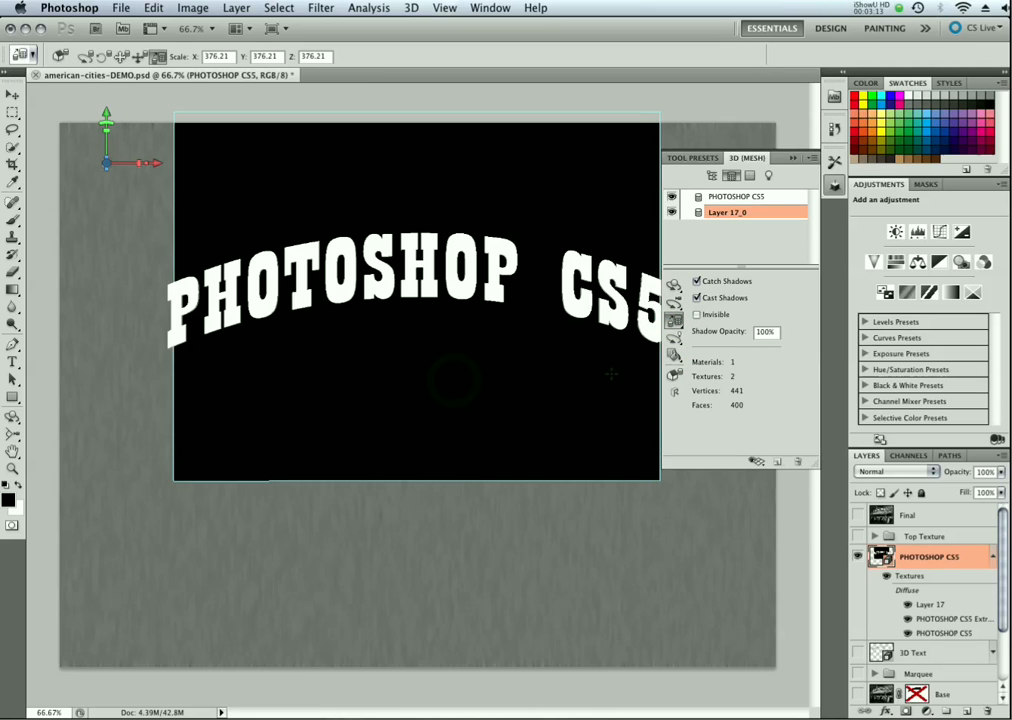
{"action": "left_click_drag", "start_coordinate": [517, 373], "coordinate": [575, 242]}
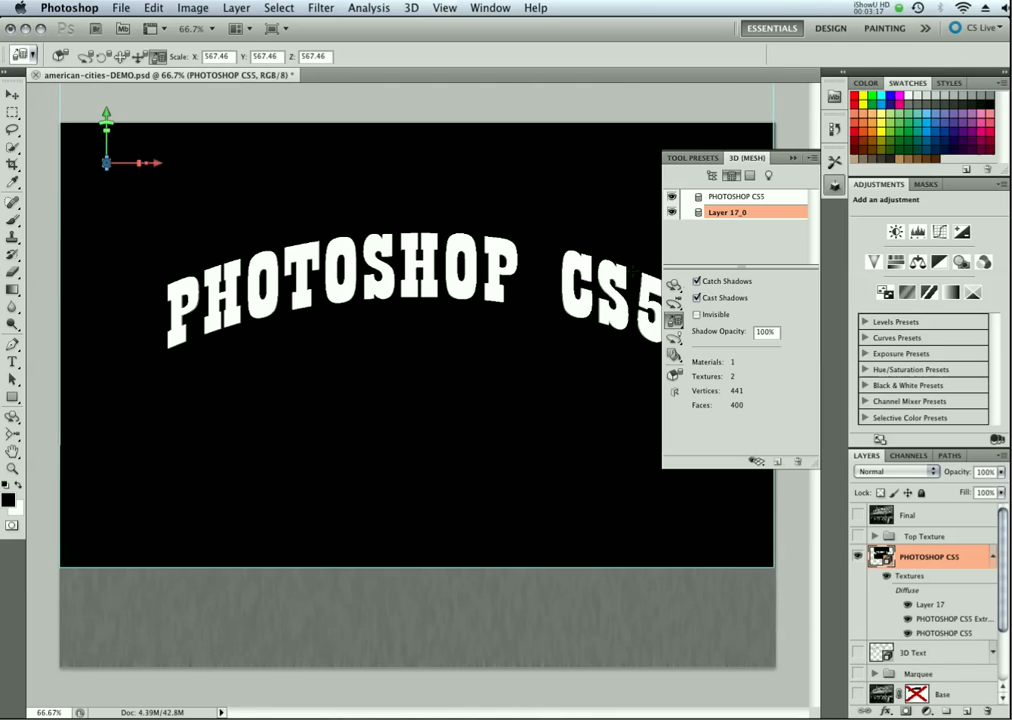
Step: Turn the 3D object nearly edge-on and pan the Layer 17_0 plane mesh close against the back of the letters
{"action": "left_click", "coordinate": [674, 285]}
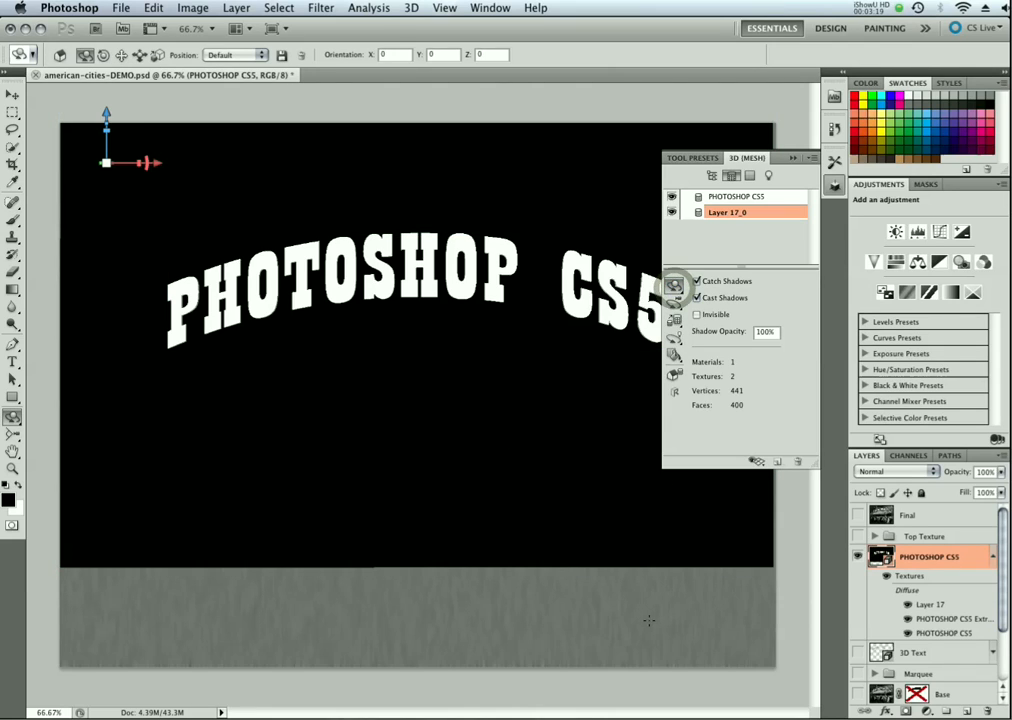
{"action": "left_click_drag", "start_coordinate": [583, 614], "coordinate": [308, 576]}
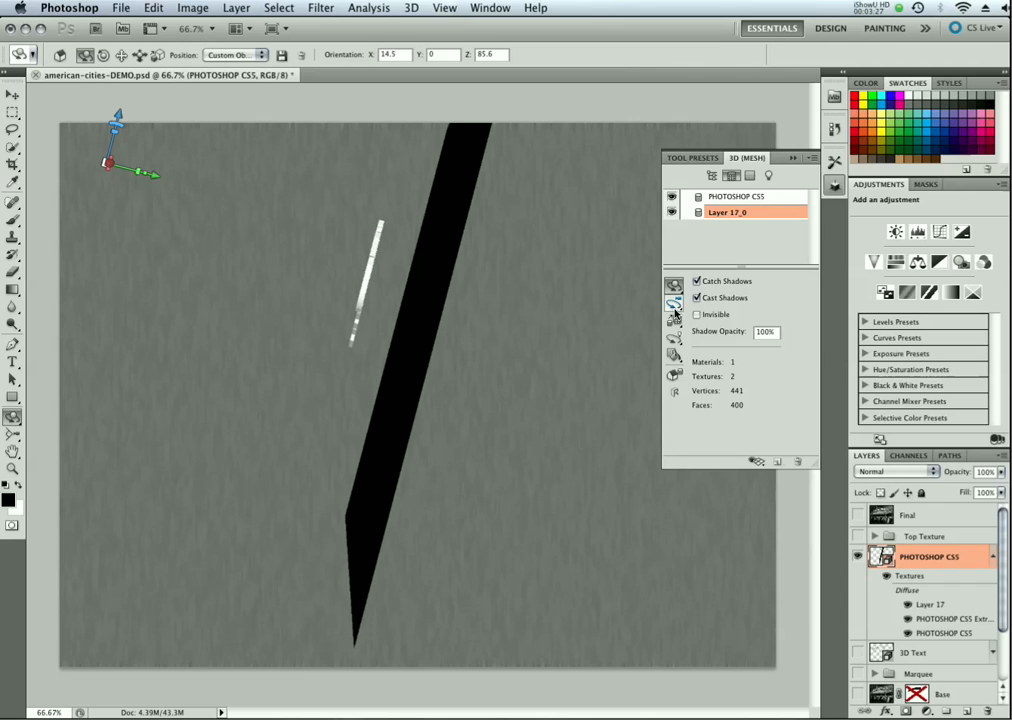
{"action": "left_click_drag", "start_coordinate": [674, 320], "coordinate": [717, 347]}
{"action": "left_click_drag", "start_coordinate": [515, 364], "coordinate": [480, 363]}
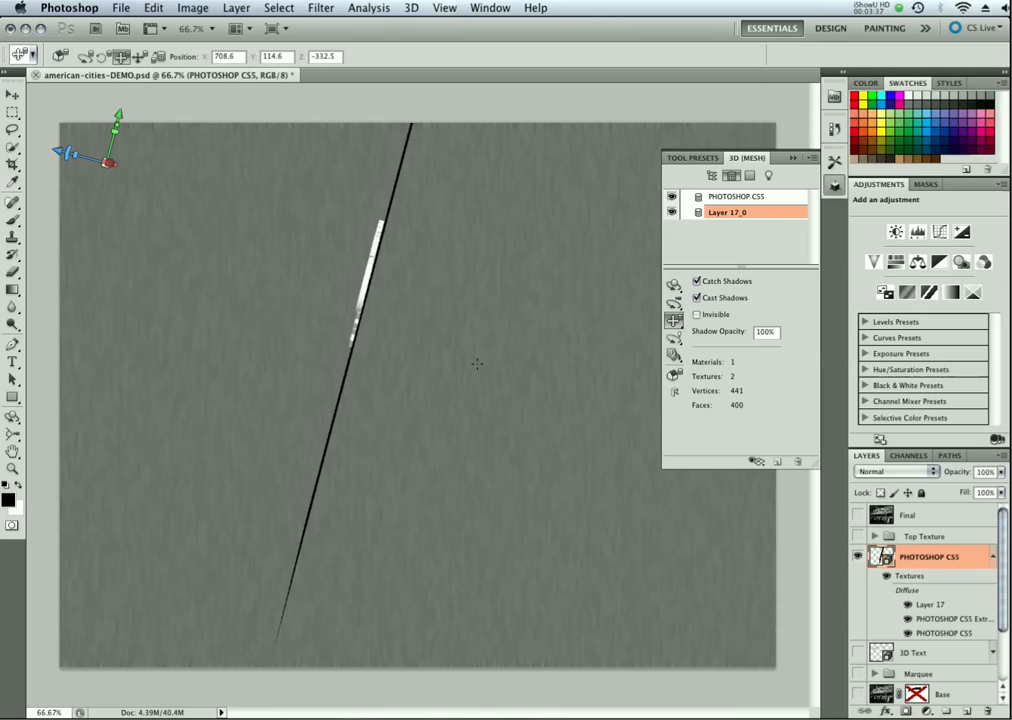
Step: Return the 3D object to its default front position and make the Layer 17_0 plane mesh invisible
{"action": "left_click", "coordinate": [673, 285]}
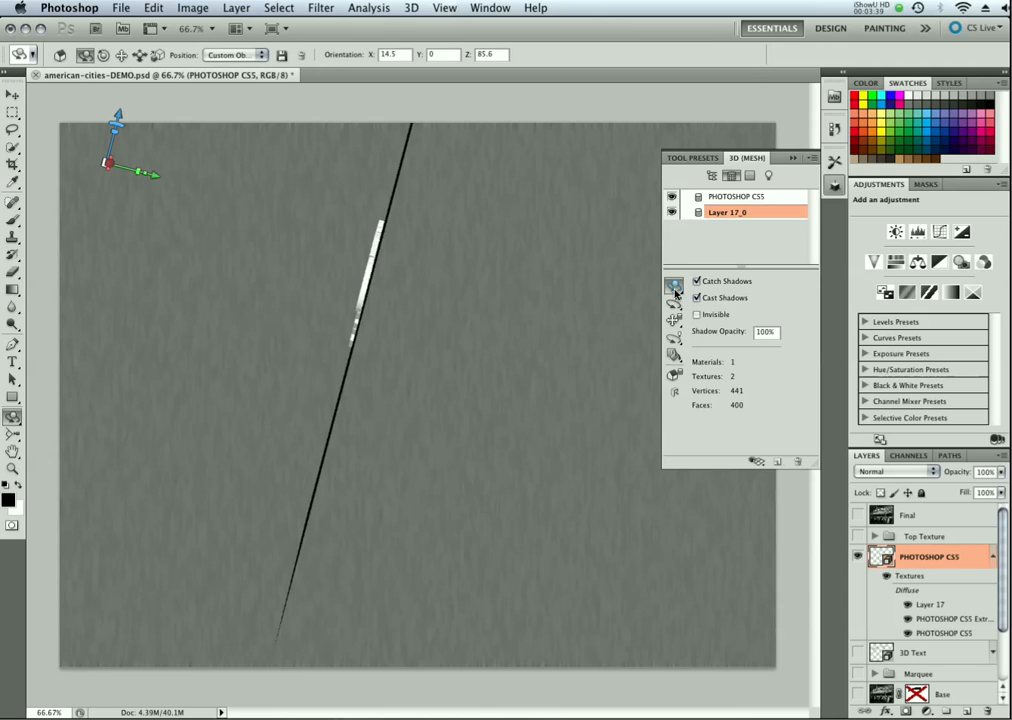
{"action": "left_click_drag", "start_coordinate": [488, 585], "coordinate": [762, 565]}
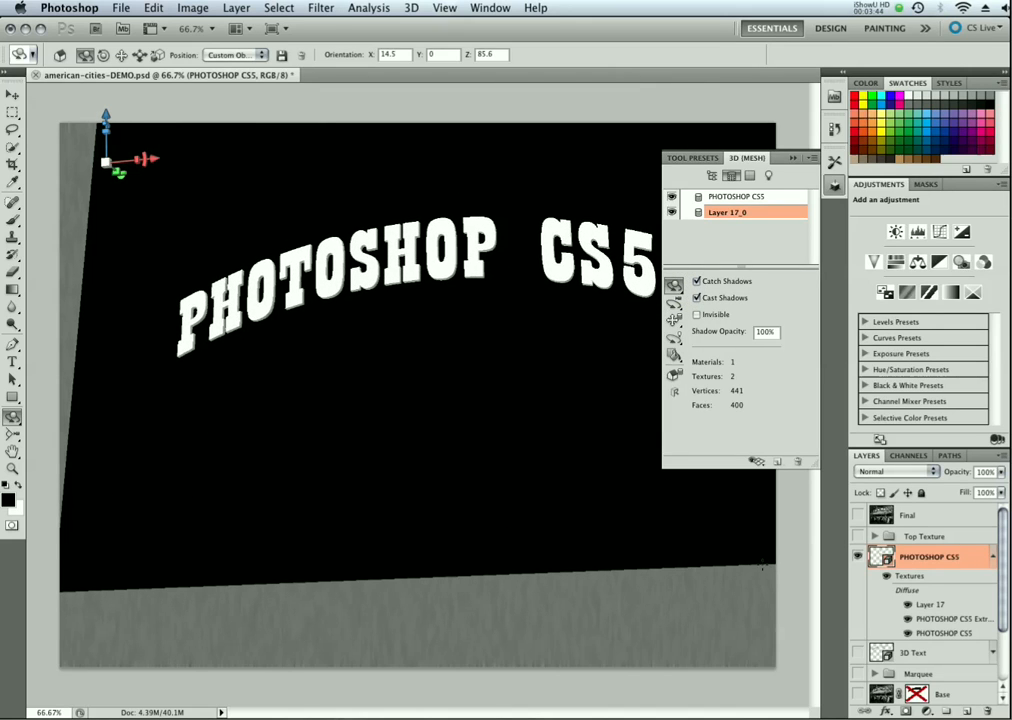
{"action": "left_click", "coordinate": [60, 54]}
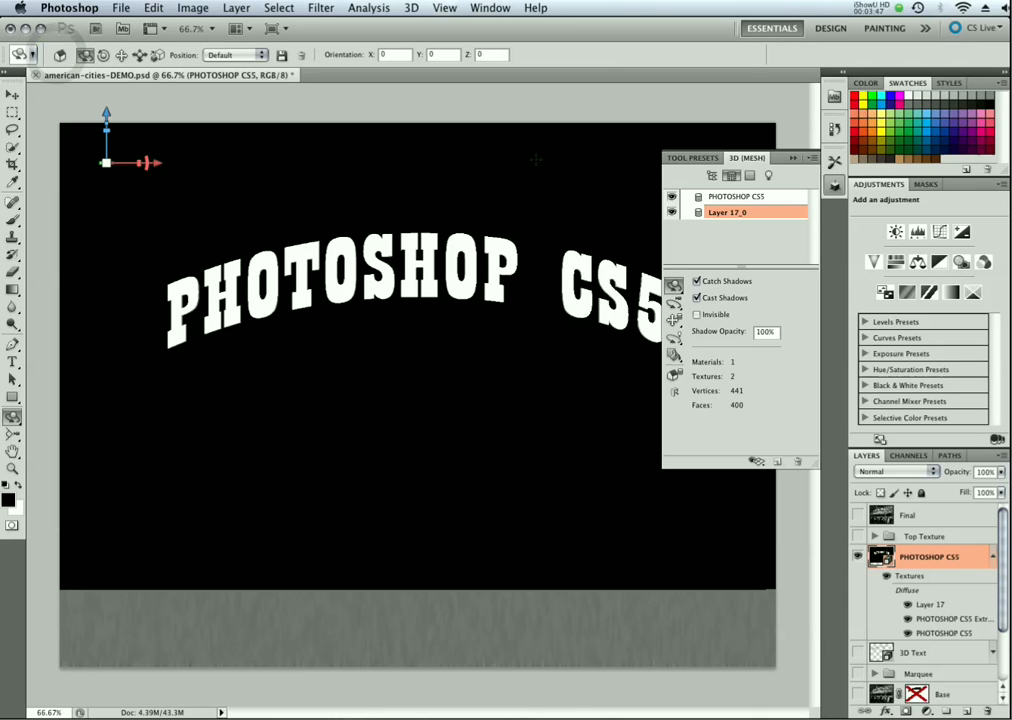
{"action": "left_click", "coordinate": [697, 315]}
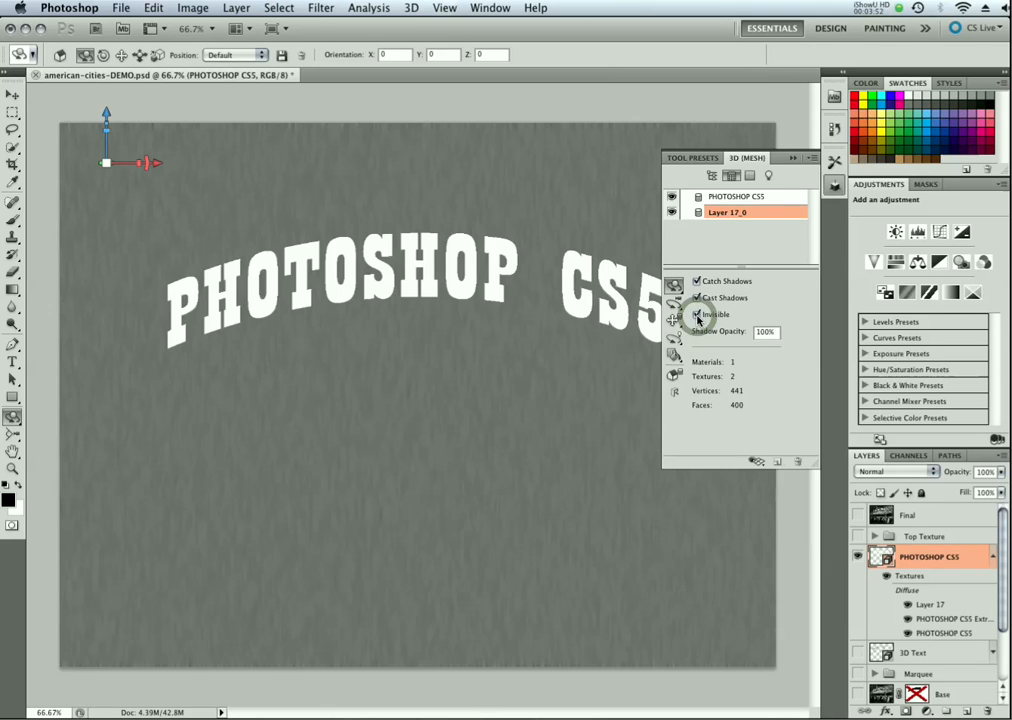
Step: Preview the 3D text's shadow on the gray texture at Ray Traced quality, and return the scene to Interactive quality
{"action": "left_click", "coordinate": [712, 176]}
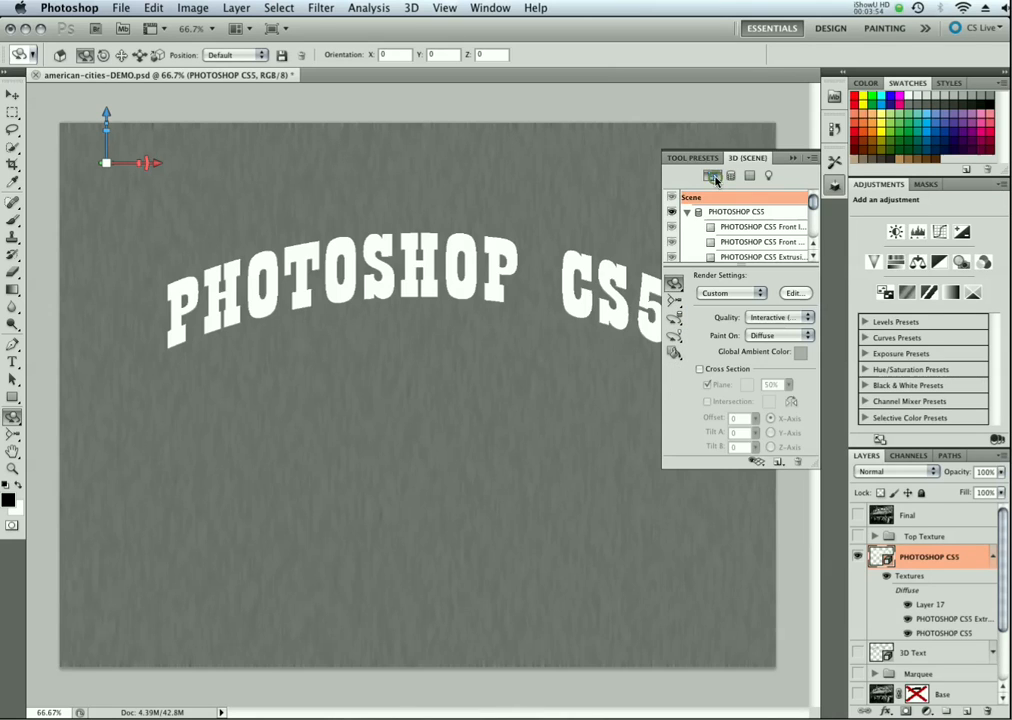
{"action": "left_click", "coordinate": [792, 318]}
{"action": "left_click", "coordinate": [793, 327]}
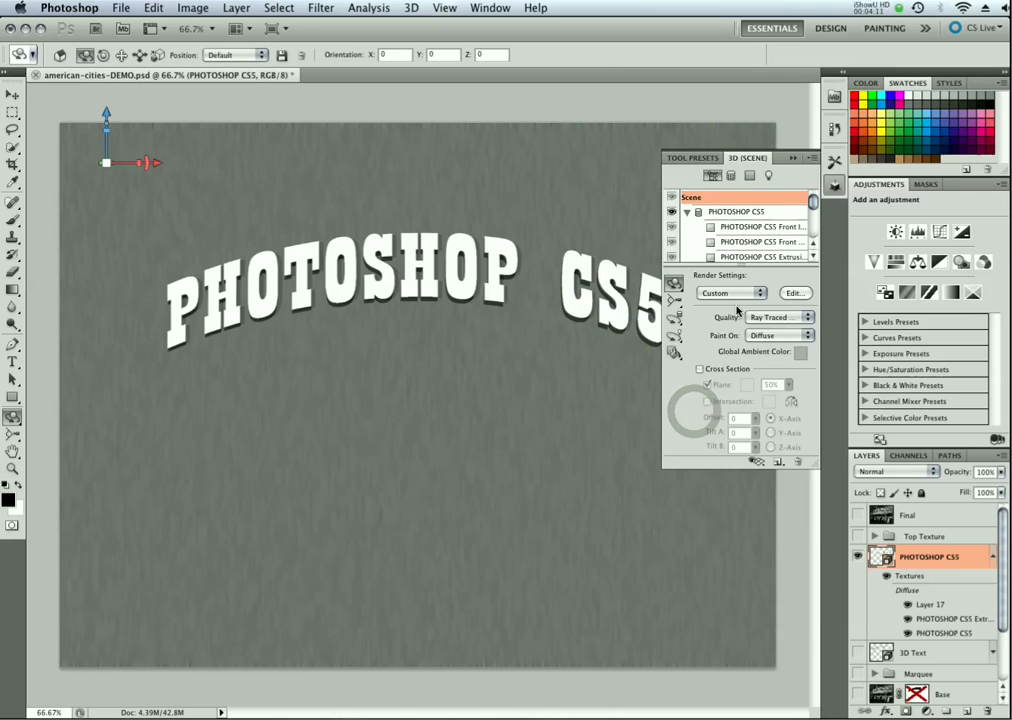
{"action": "left_click", "coordinate": [768, 317]}
{"action": "left_click", "coordinate": [768, 309]}
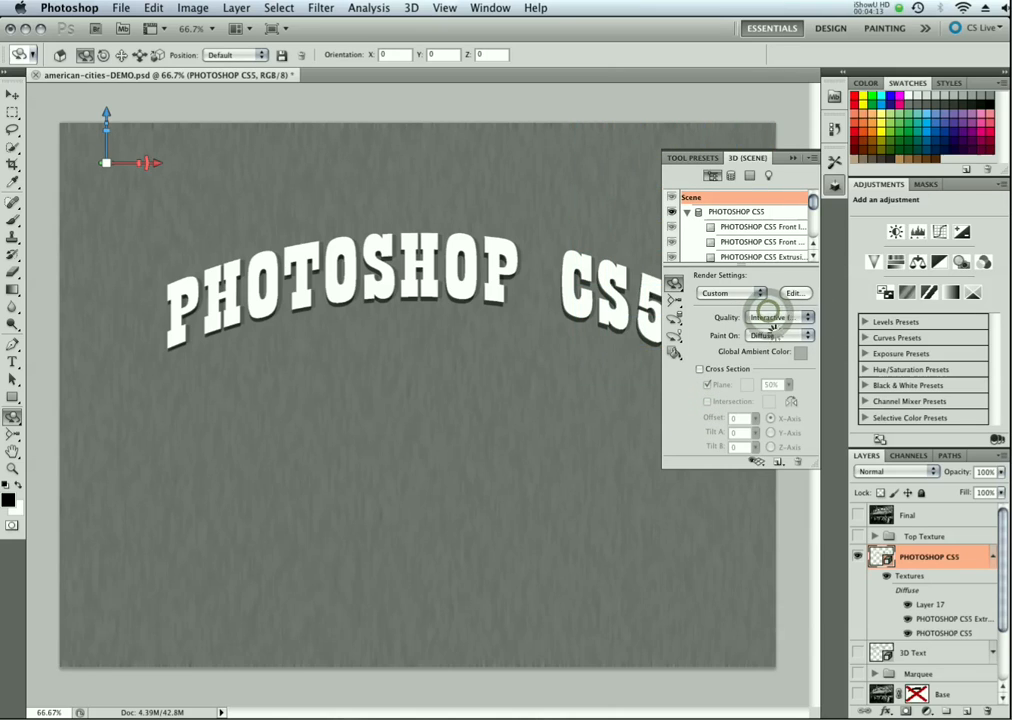
Step: Show the Marquee layer group and keep the PHOTOSHOP CS5 layer selected
{"action": "scroll", "coordinate": [1001, 535], "scroll_direction": "down", "scroll_amount": 3}
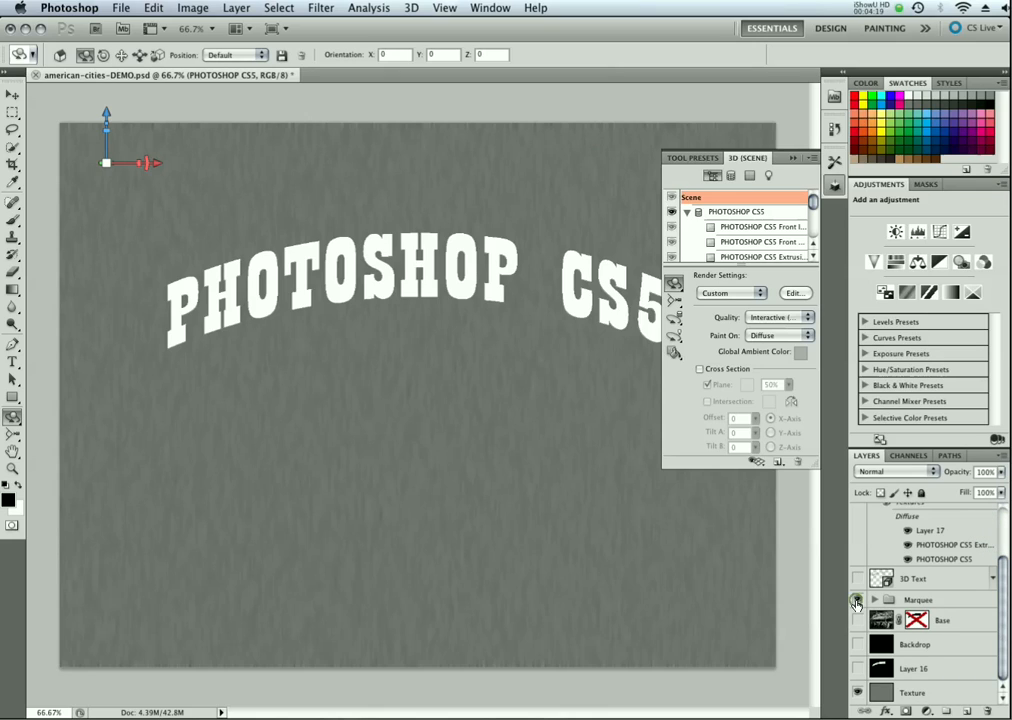
{"action": "left_click", "coordinate": [857, 600]}
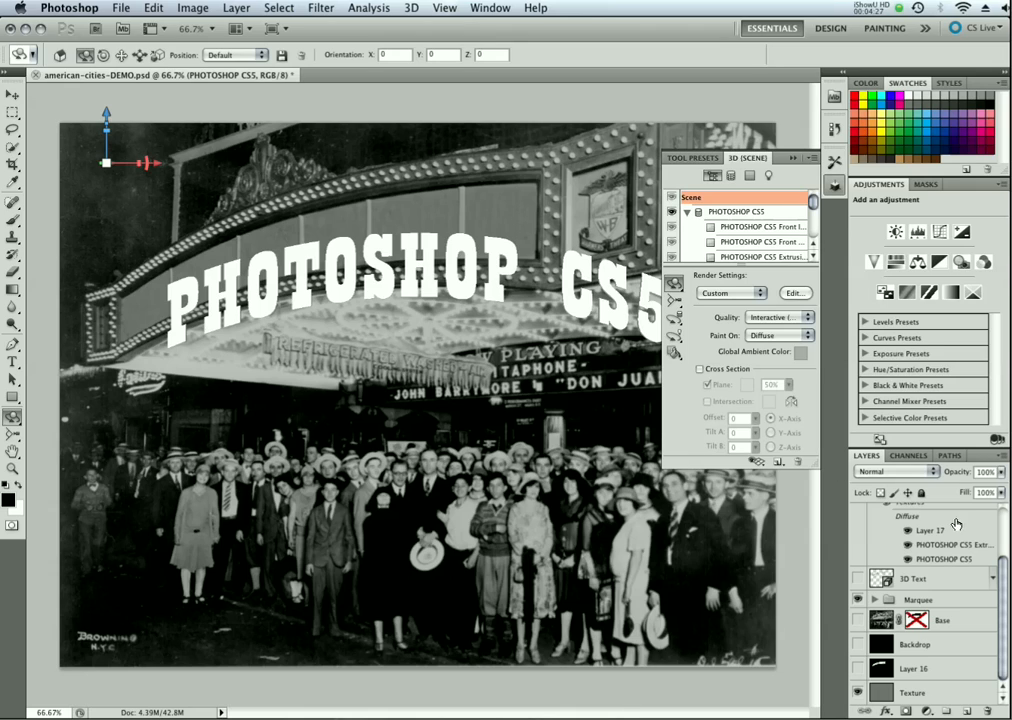
{"action": "left_click_drag", "start_coordinate": [997, 588], "coordinate": [966, 546]}
{"action": "left_click", "coordinate": [955, 559]}
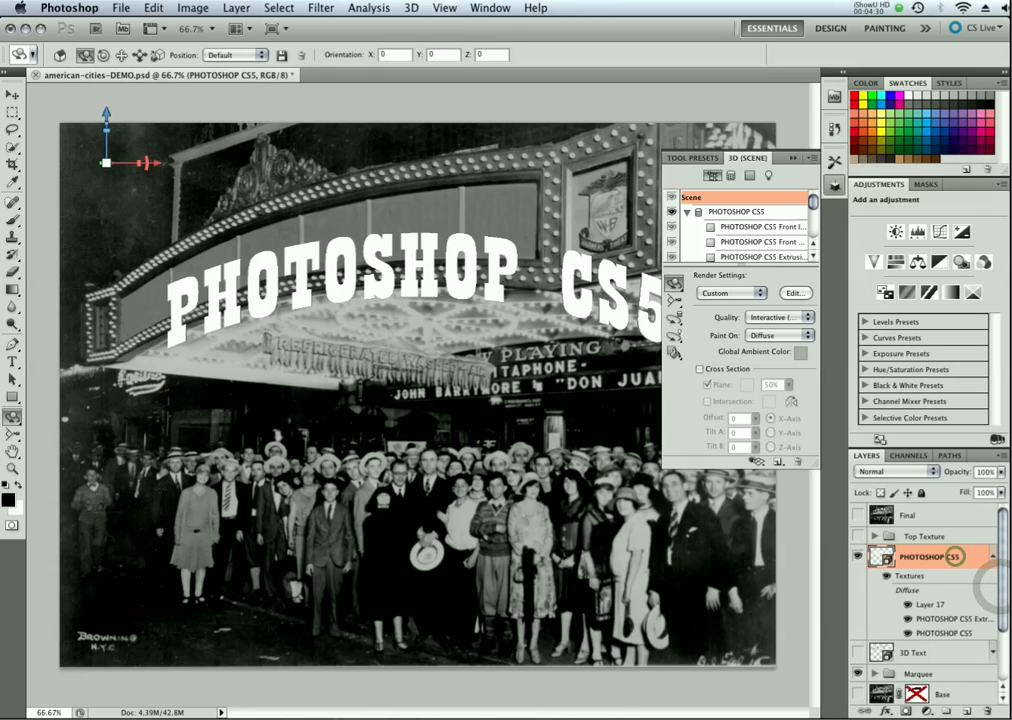
Step: Set the 3D camera's standard field of view to a 14 mm lens
{"action": "left_click", "coordinate": [8, 434]}
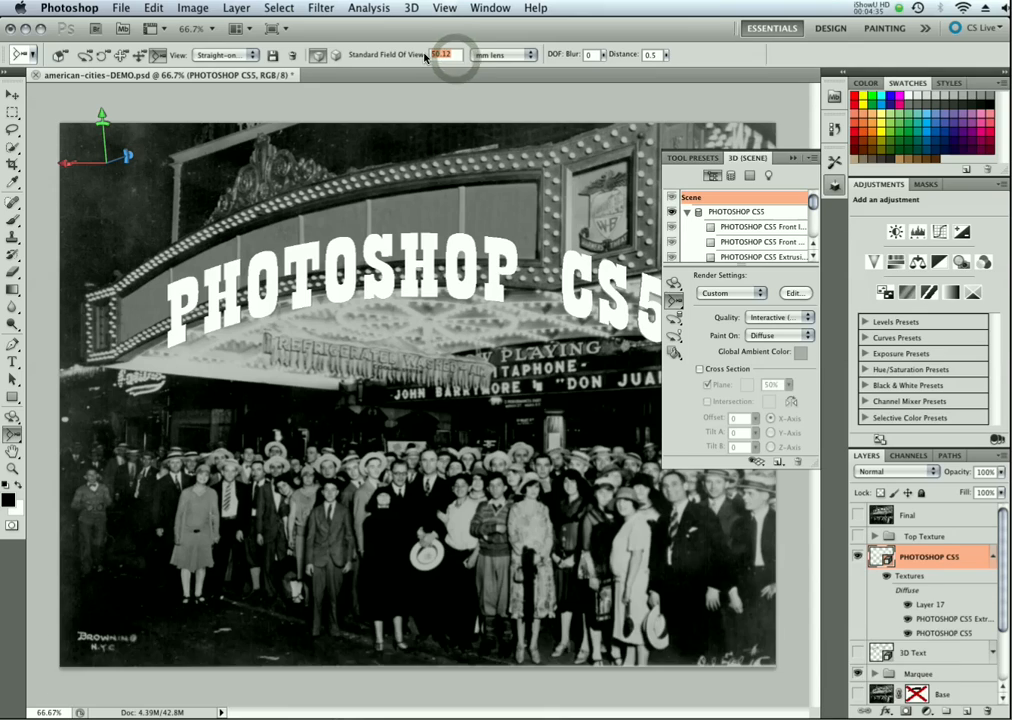
{"action": "type", "text": "14"}
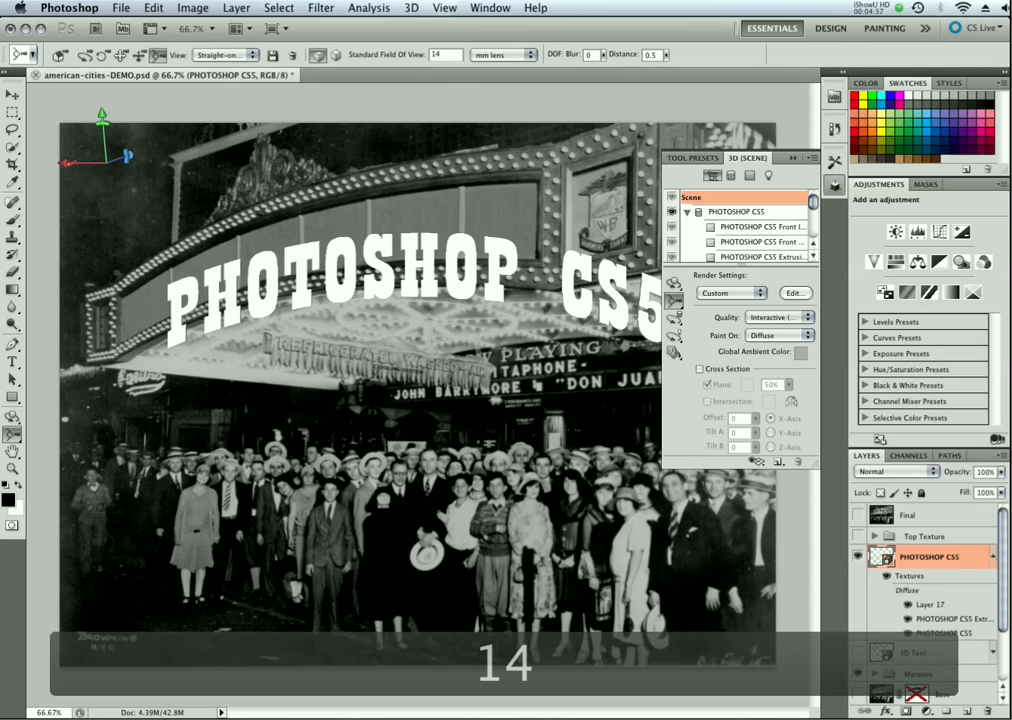
{"action": "key", "text": "Return"}
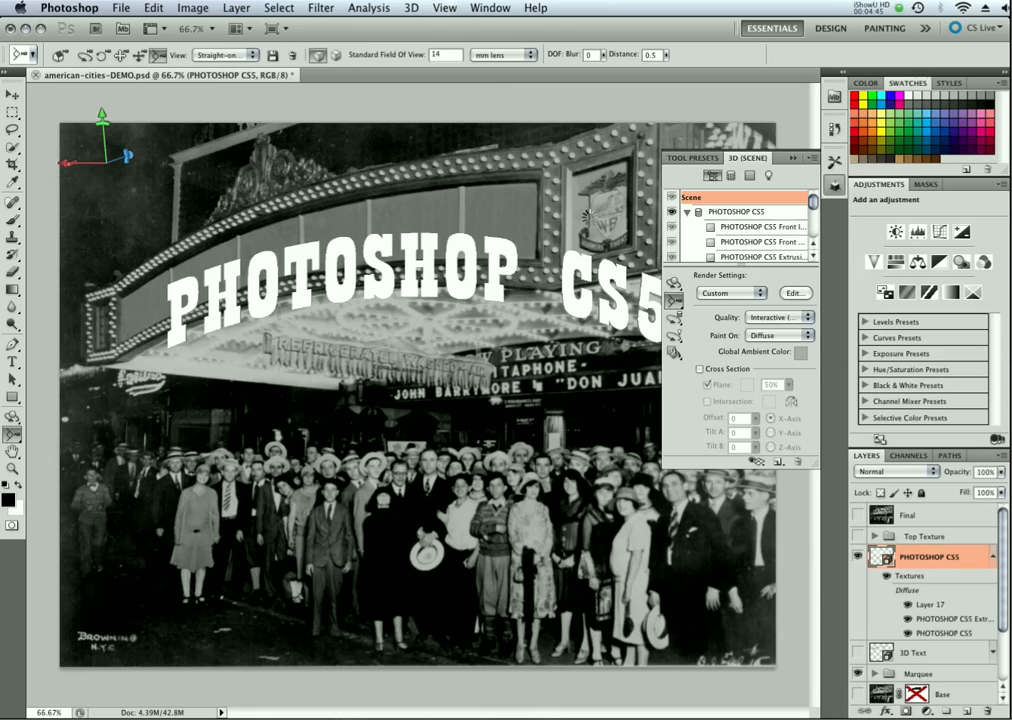
Step: Slide the 3D text toward the camera until it nearly spans the marquee, and shift it left
{"action": "left_click_drag", "start_coordinate": [108, 347], "coordinate": [50, 455]}
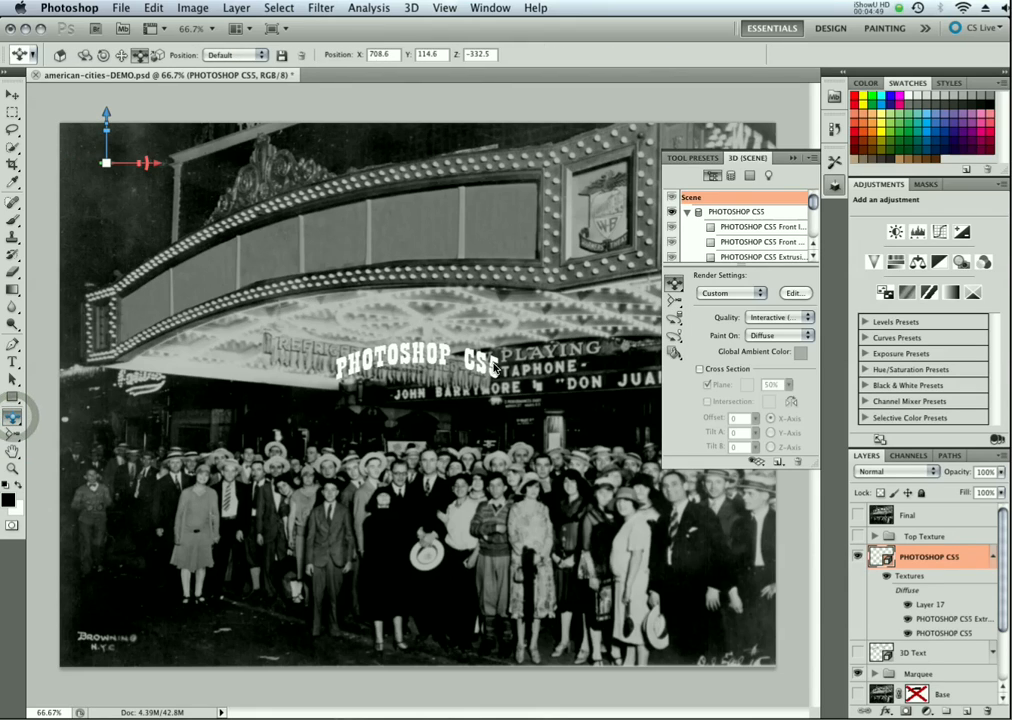
{"action": "left_click_drag", "start_coordinate": [415, 360], "coordinate": [447, 668]}
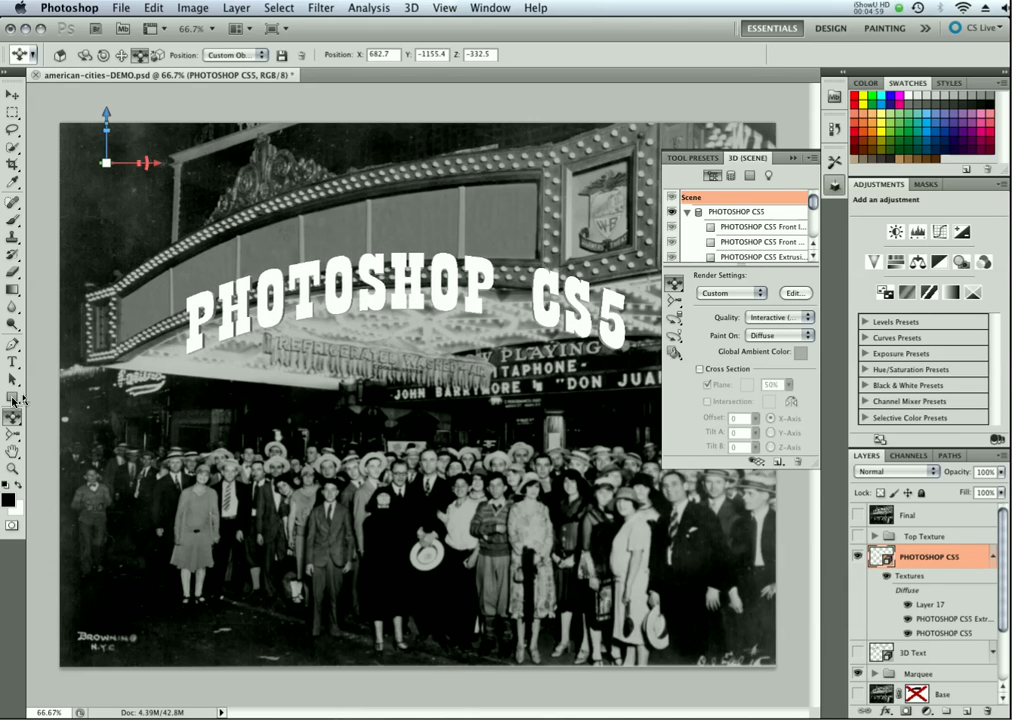
{"action": "left_click_drag", "start_coordinate": [13, 420], "coordinate": [60, 441]}
{"action": "left_click_drag", "start_coordinate": [360, 393], "coordinate": [292, 388]}
Step: Rotate the 3D text to about X -4.7, Y -1.1, Z 24 and position it inside the marquee's curved sign panel
{"action": "left_click_drag", "start_coordinate": [13, 425], "coordinate": [36, 416]}
{"action": "left_click_drag", "start_coordinate": [332, 331], "coordinate": [262, 346]}
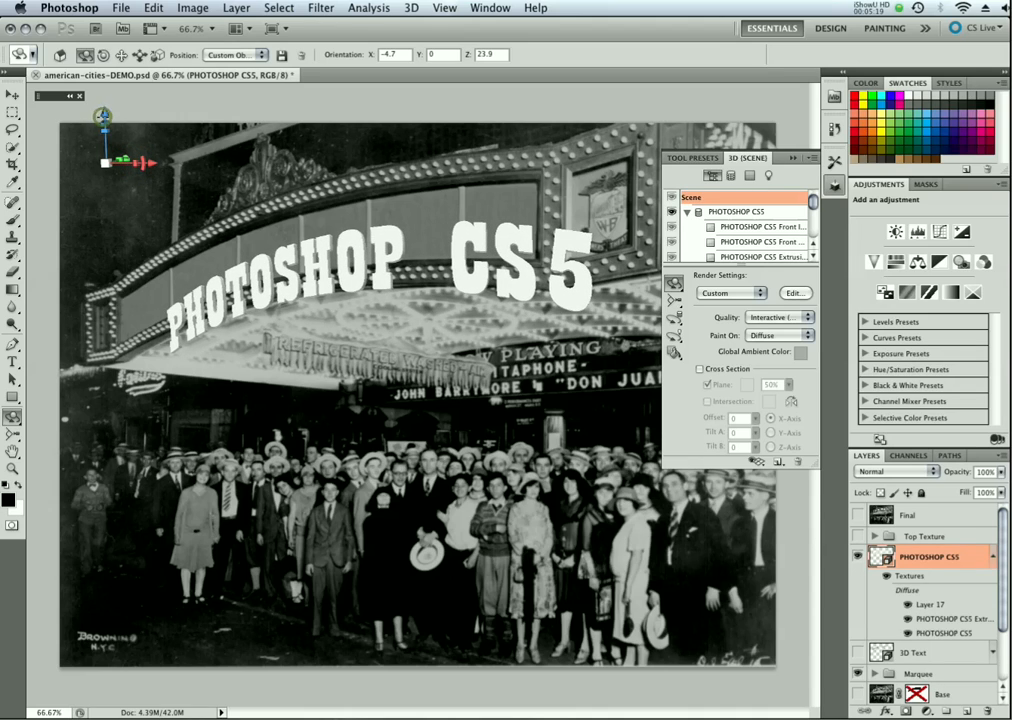
{"action": "left_click_drag", "start_coordinate": [104, 113], "coordinate": [103, 103]}
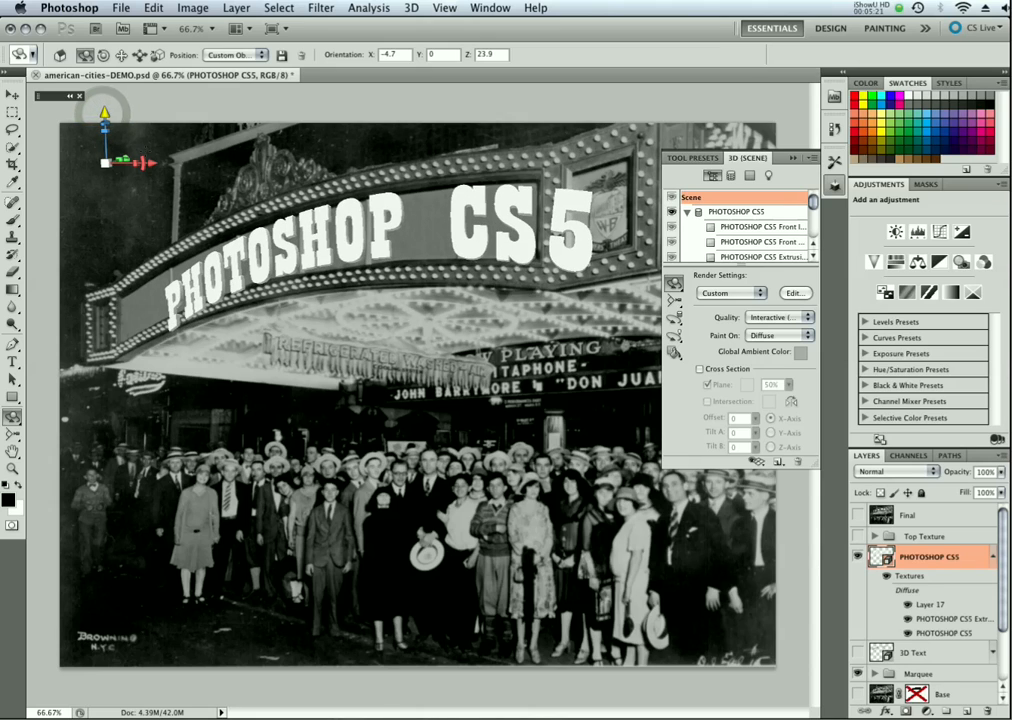
{"action": "left_click_drag", "start_coordinate": [150, 162], "coordinate": [122, 162]}
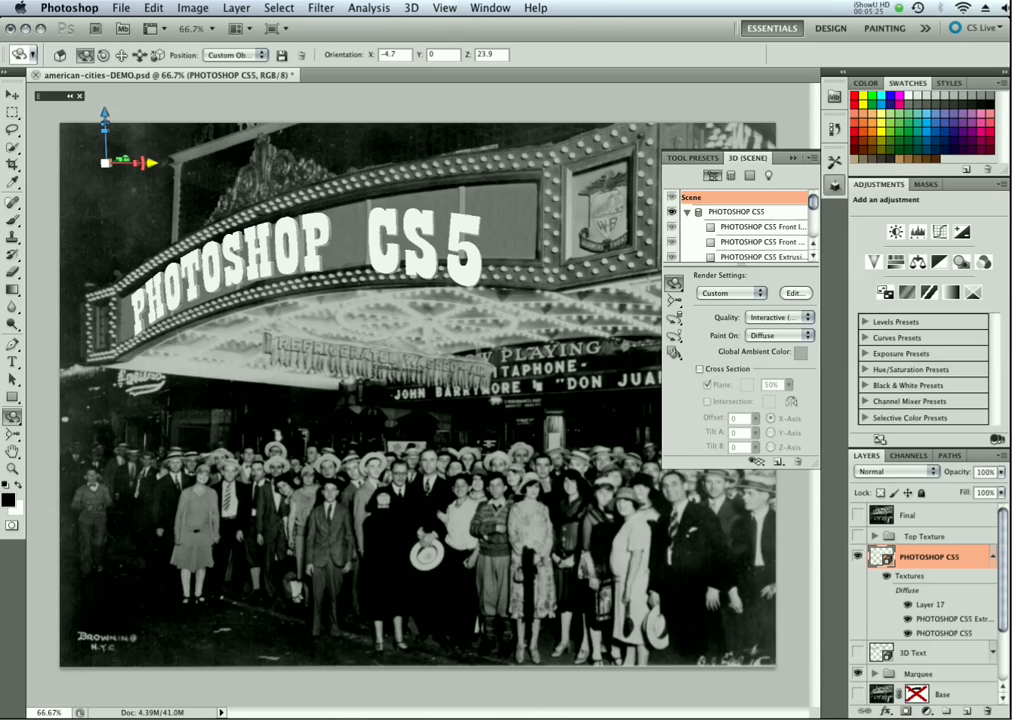
{"action": "left_click_drag", "start_coordinate": [104, 113], "coordinate": [104, 105]}
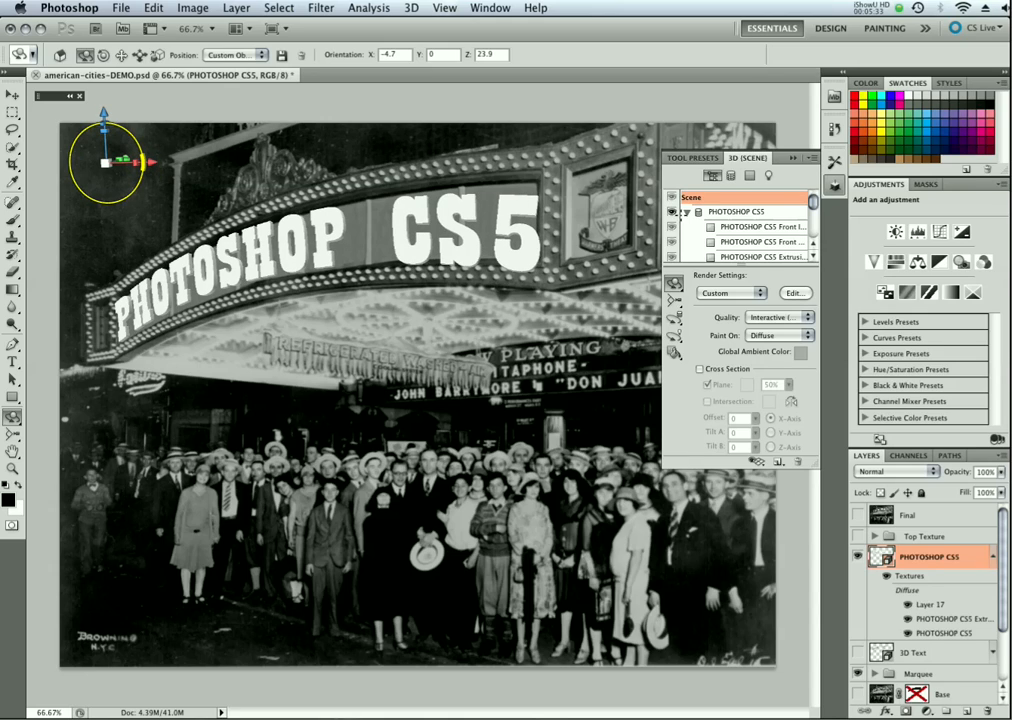
Step: Delete Infinite Light 2 and Infinite Light 3 from the 3D scene
{"action": "left_click", "coordinate": [770, 179]}
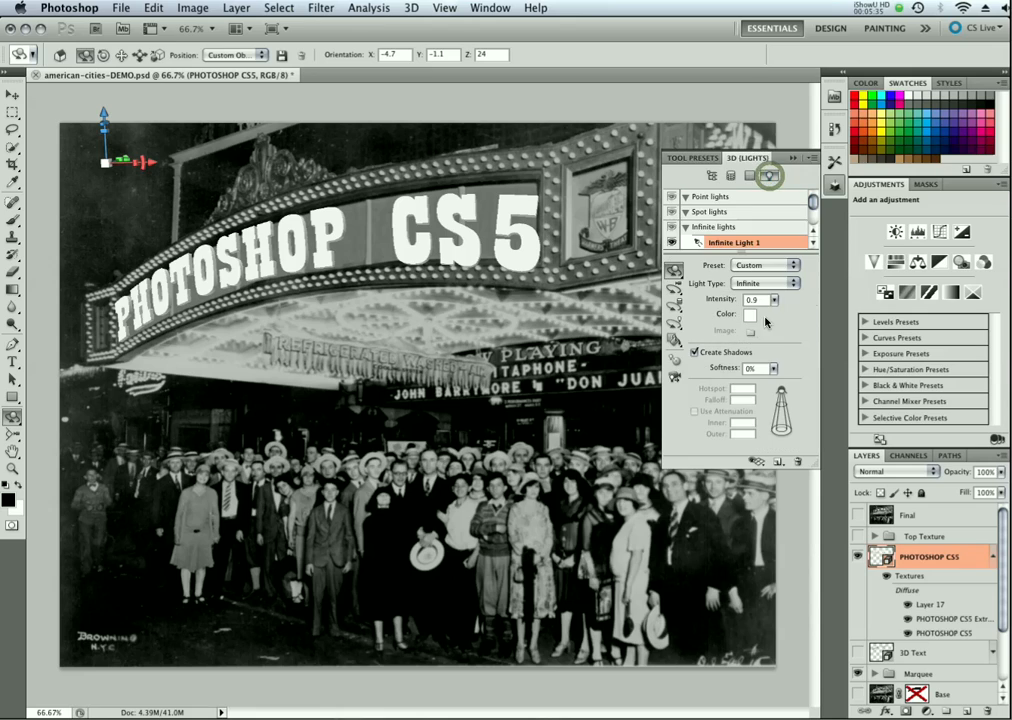
{"action": "left_click_drag", "start_coordinate": [812, 207], "coordinate": [812, 216]}
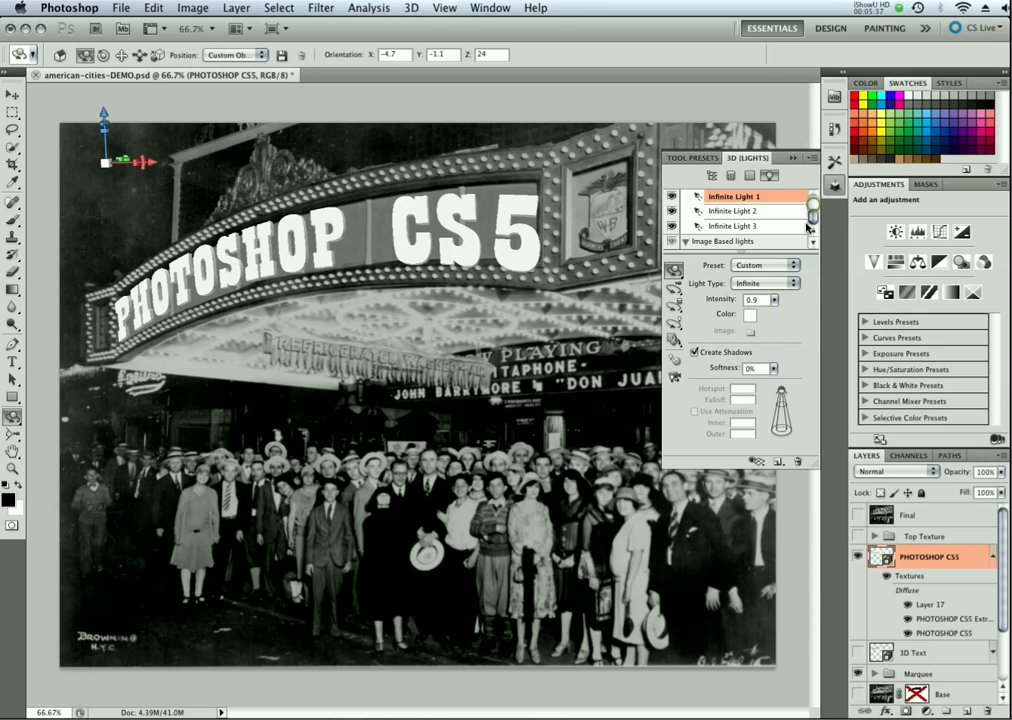
{"action": "left_click", "coordinate": [755, 211]}
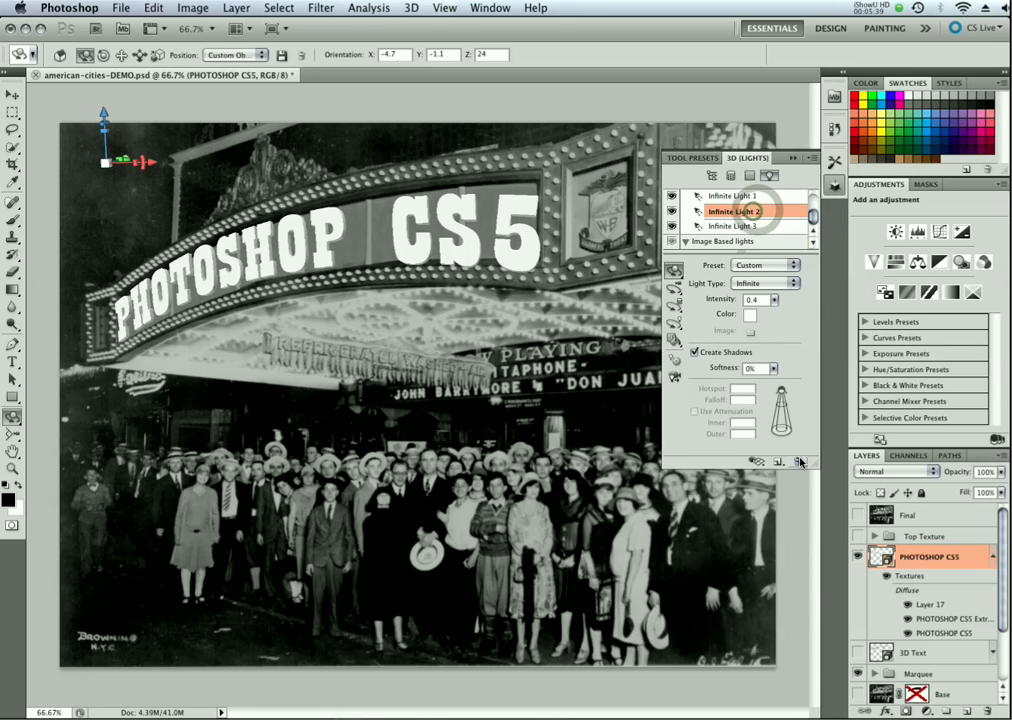
{"action": "left_click_drag", "start_coordinate": [757, 213], "coordinate": [797, 461]}
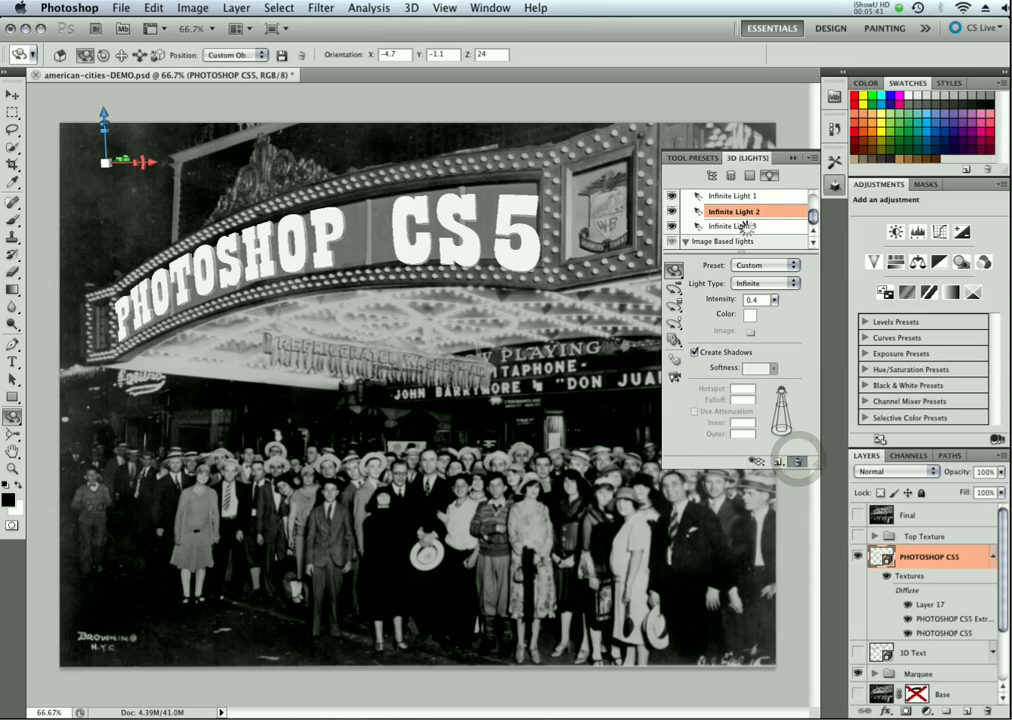
{"action": "left_click", "coordinate": [745, 228]}
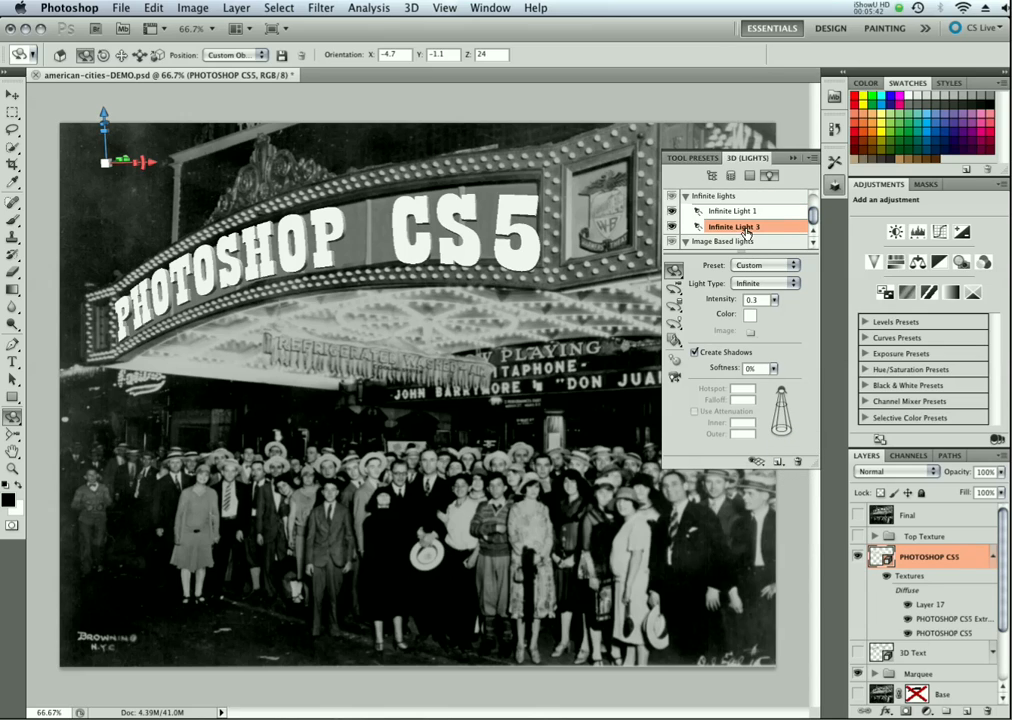
{"action": "left_click", "coordinate": [797, 461]}
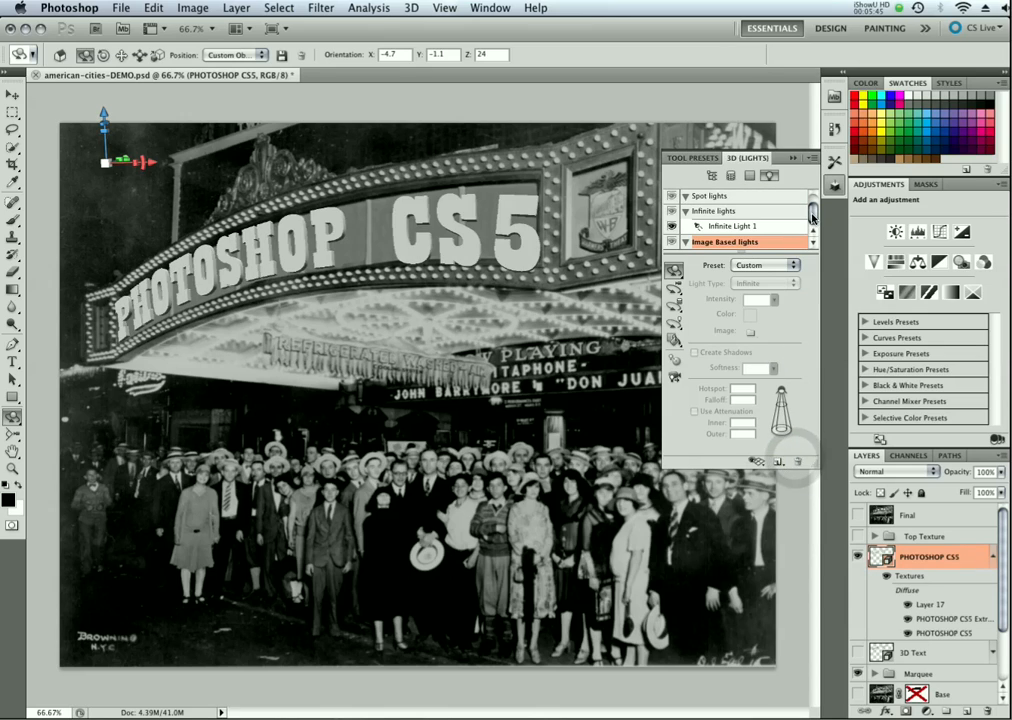
Step: Show the 3D Light guide and rotate Infinite Light 1 to shine on the letters from below, at about X -269.7, Y 796.2, Z -69.5
{"action": "left_click", "coordinate": [750, 229]}
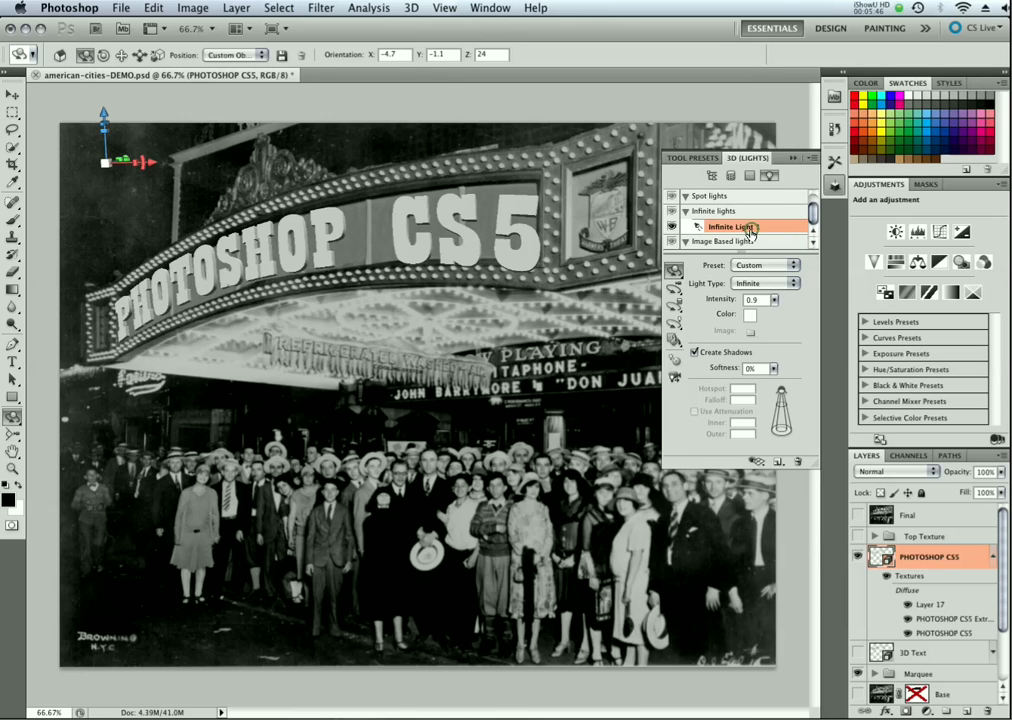
{"action": "left_click", "coordinate": [756, 463]}
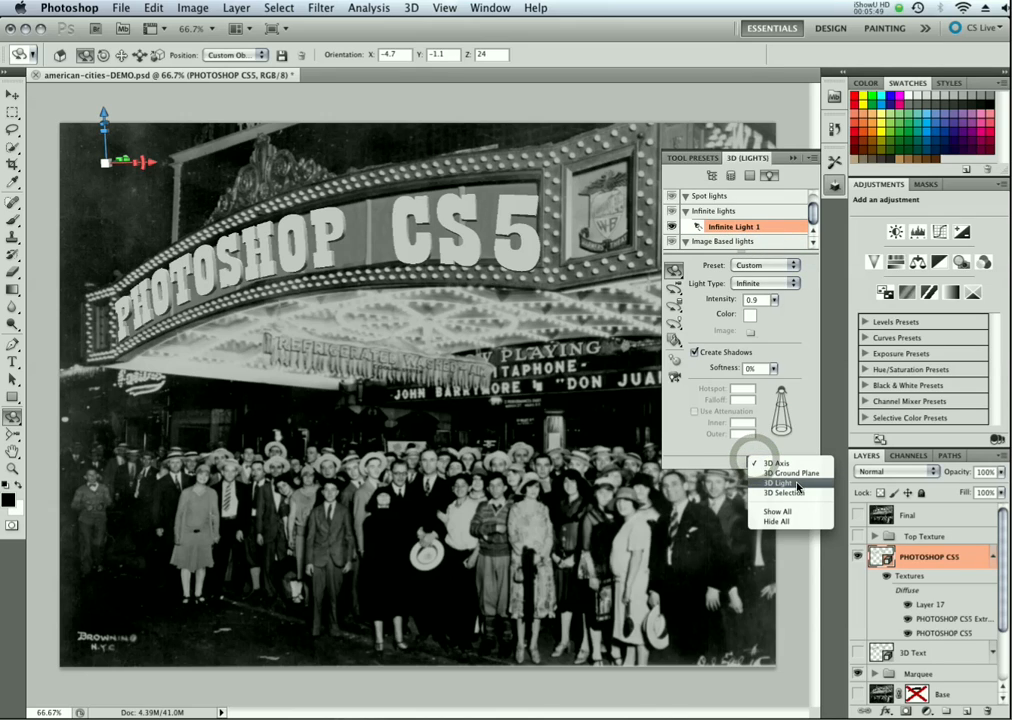
{"action": "left_click", "coordinate": [797, 484]}
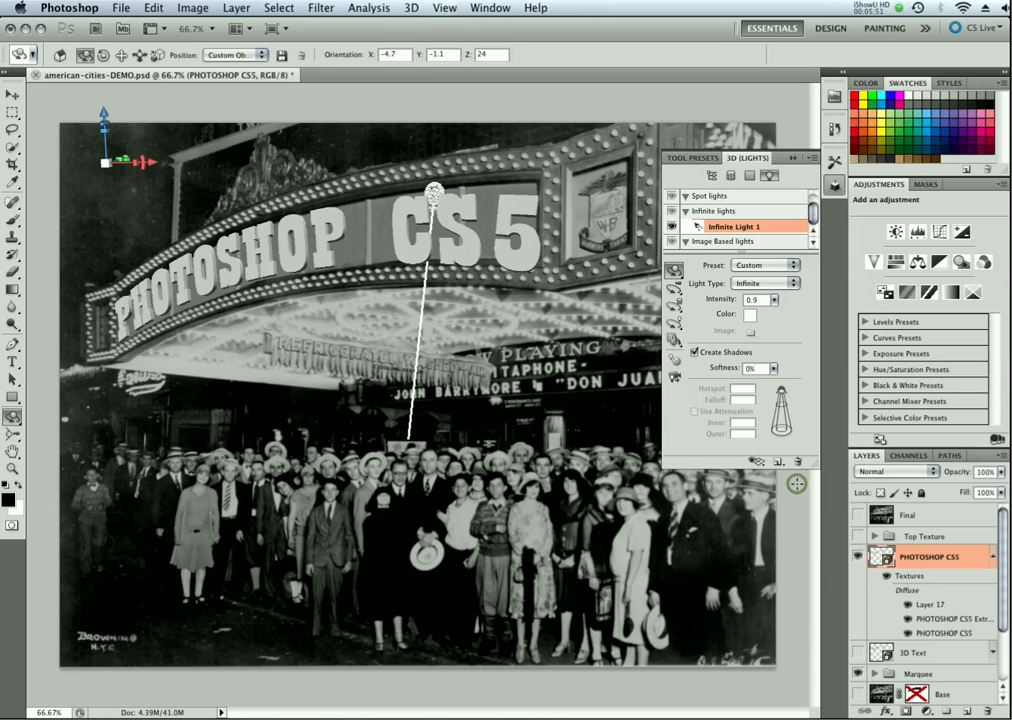
{"action": "left_click", "coordinate": [675, 318]}
{"action": "left_click_drag", "start_coordinate": [449, 201], "coordinate": [503, 318]}
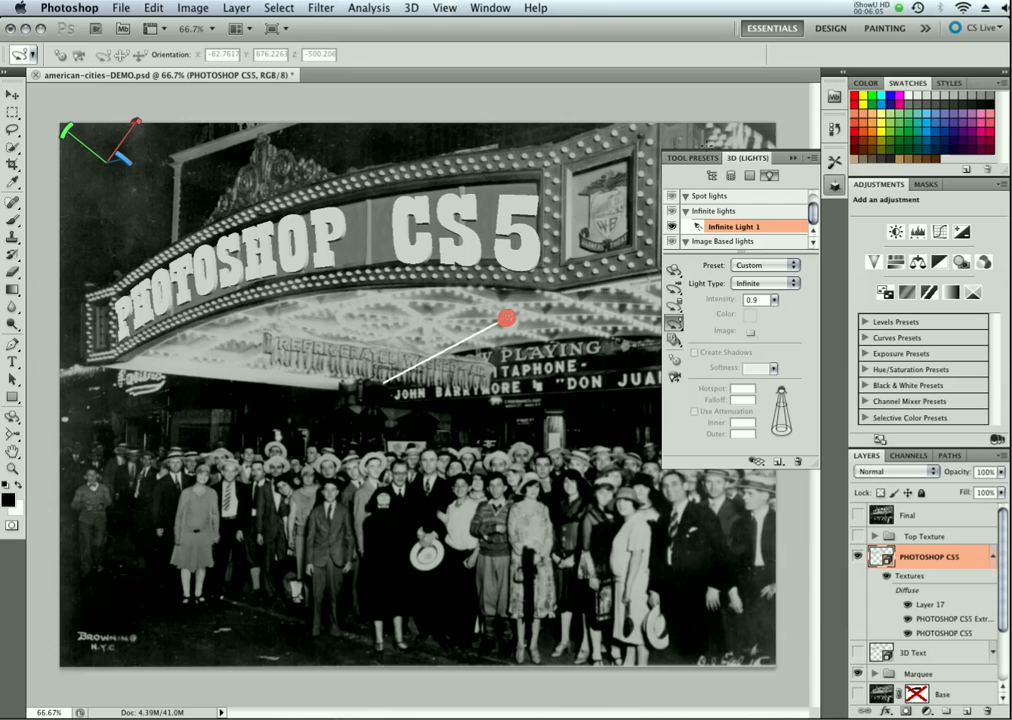
Step: Render the 3D scene at Ray Traced quality to check the shadows, and stop the render early
{"action": "left_click", "coordinate": [712, 176]}
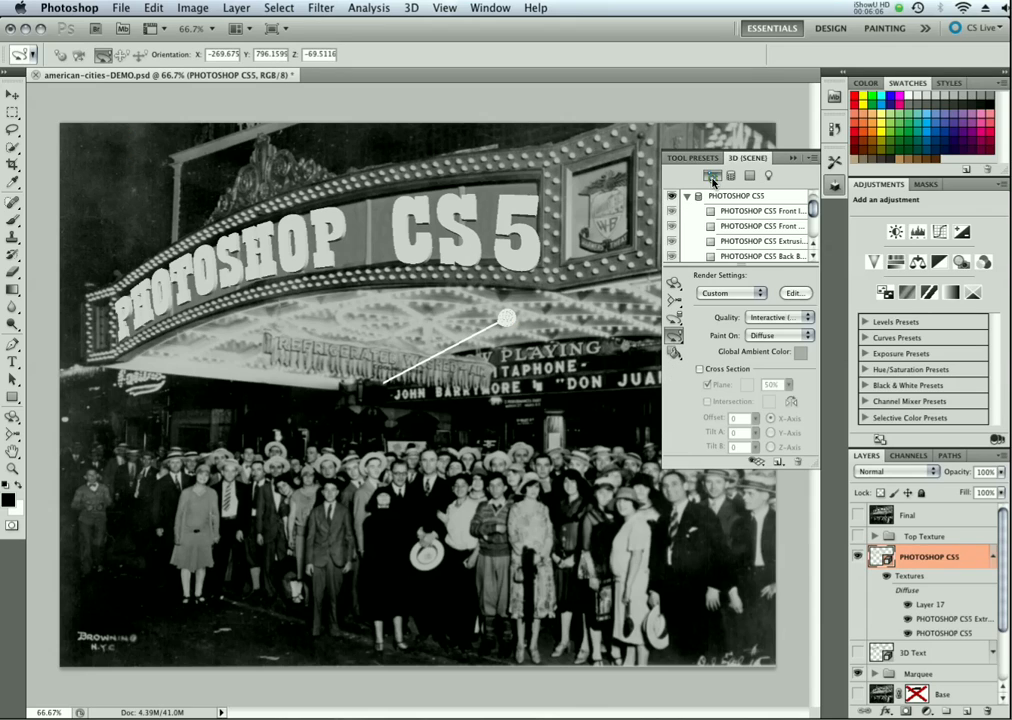
{"action": "left_click", "coordinate": [778, 317]}
{"action": "left_click", "coordinate": [781, 324]}
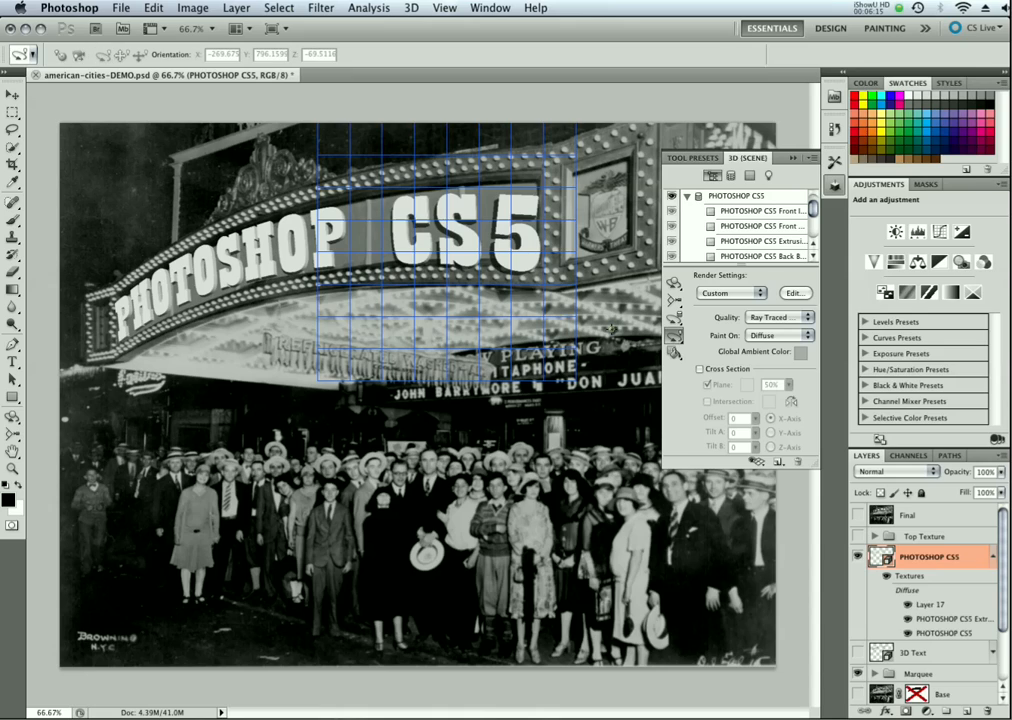
{"action": "left_click", "coordinate": [610, 330]}
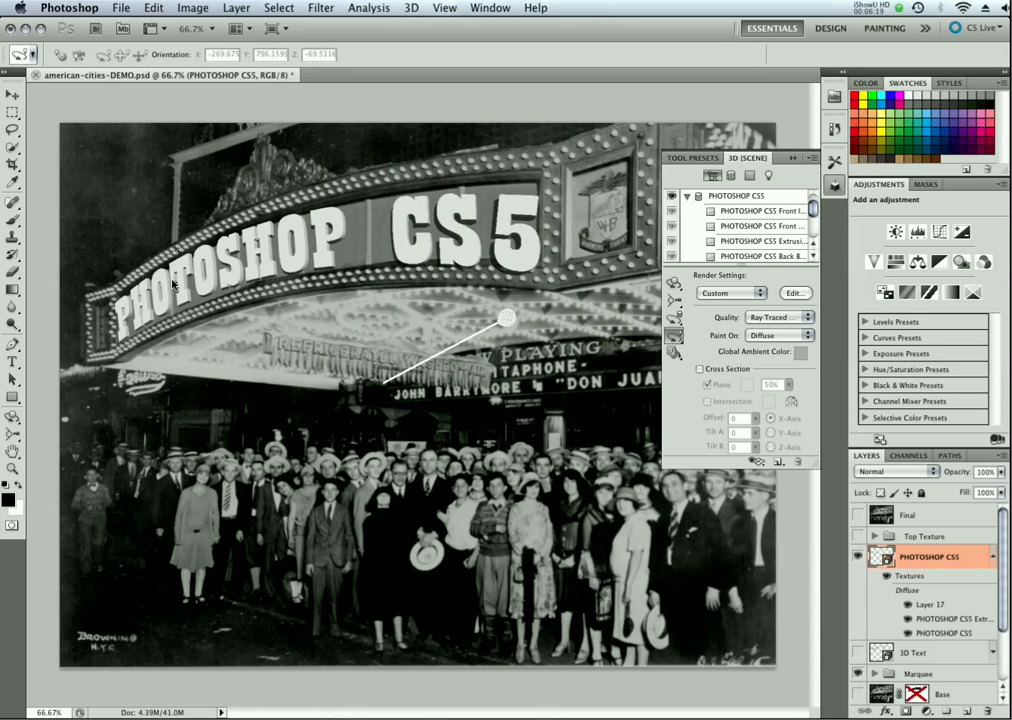
Step: Set the 3D camera's depth of field to blur 1.3 and distance 0.1, stopping the re-render early
{"action": "left_click", "coordinate": [12, 436]}
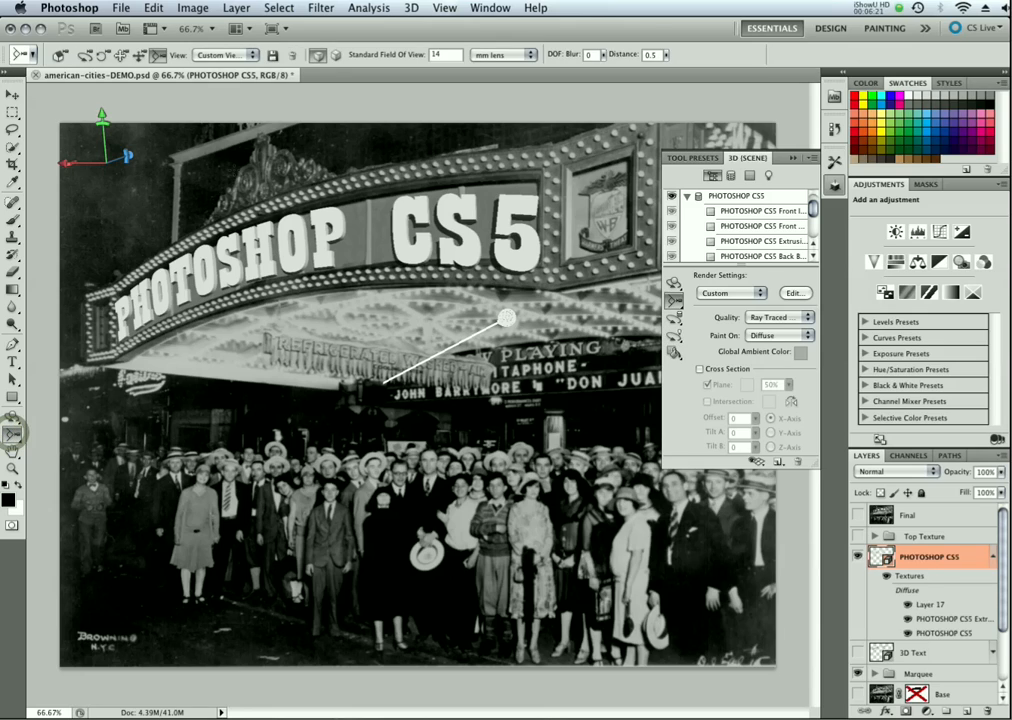
{"action": "mouse_move", "coordinate": [603, 55]}
{"action": "left_mouse_down"}
{"action": "mouse_move", "coordinate": [603, 74]}
{"action": "mouse_move", "coordinate": [614, 74]}
{"action": "left_mouse_up"}
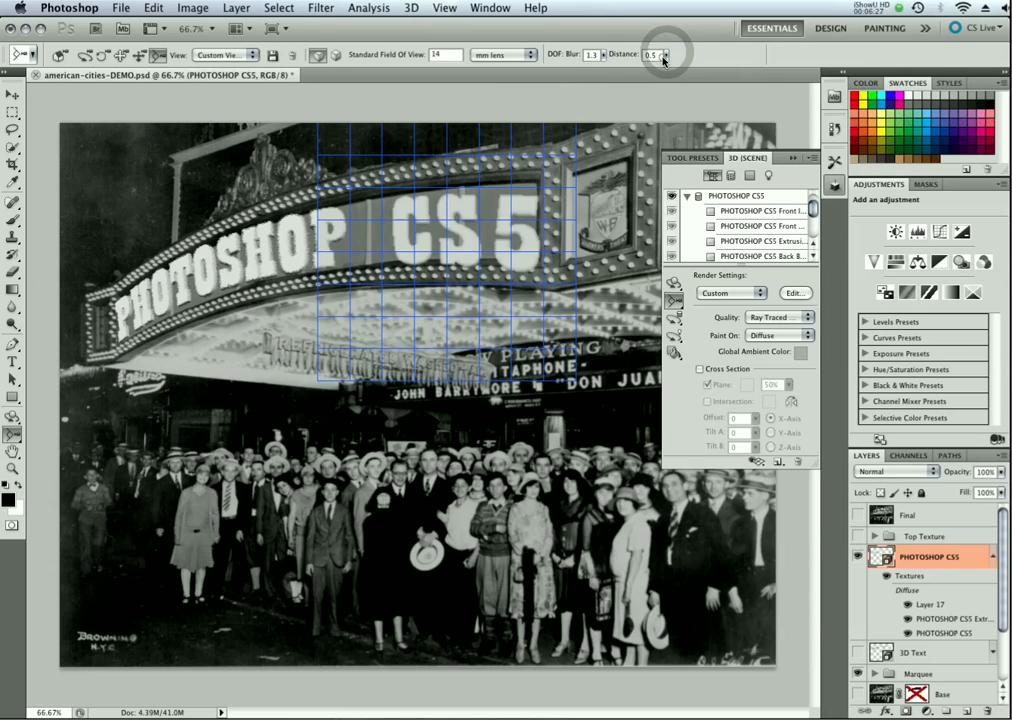
{"action": "left_click_drag", "start_coordinate": [667, 55], "coordinate": [637, 74]}
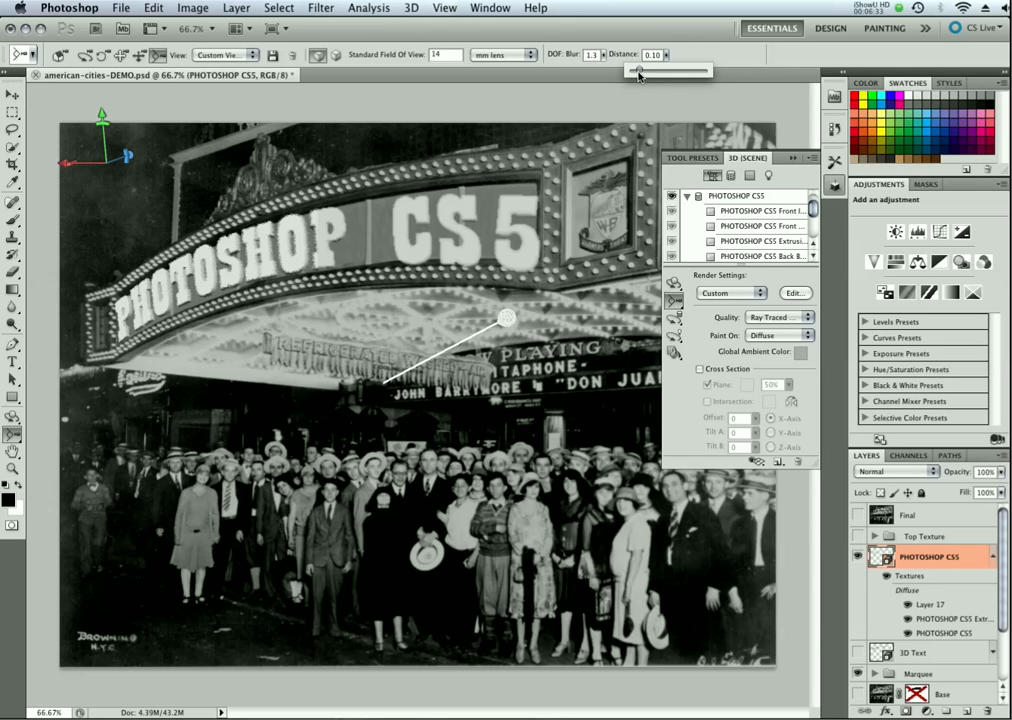
{"action": "left_click_drag", "start_coordinate": [638, 75], "coordinate": [637, 74]}
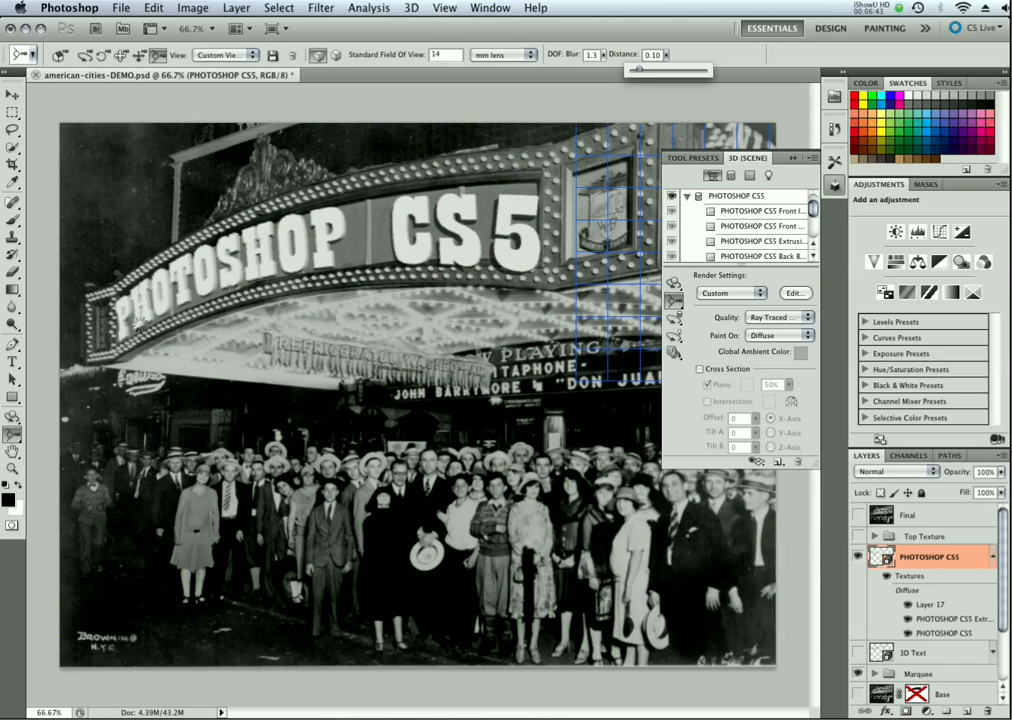
{"action": "left_click", "coordinate": [195, 360]}
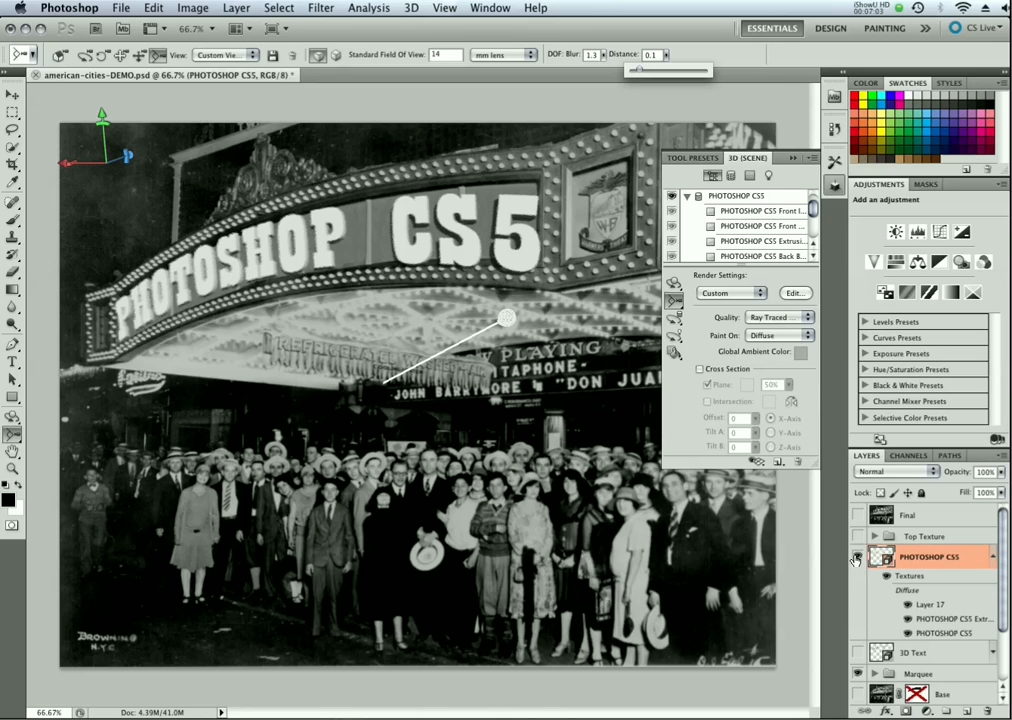
Step: Hide the PHOTOSHOP CS5 layer and show the finished 3D Text layer in its place
{"action": "scroll", "coordinate": [995, 622], "scroll_direction": "down", "scroll_amount": 3}
{"action": "scroll", "coordinate": [995, 622], "scroll_direction": "up", "scroll_amount": 1}
{"action": "left_click", "coordinate": [858, 508]}
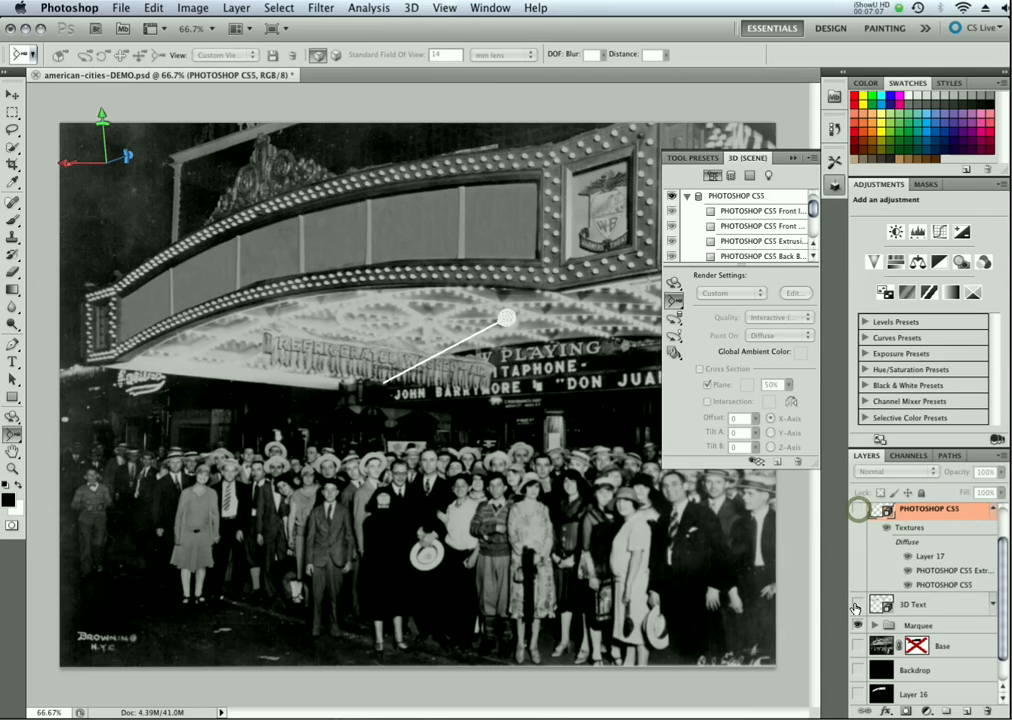
{"action": "left_click", "coordinate": [857, 605]}
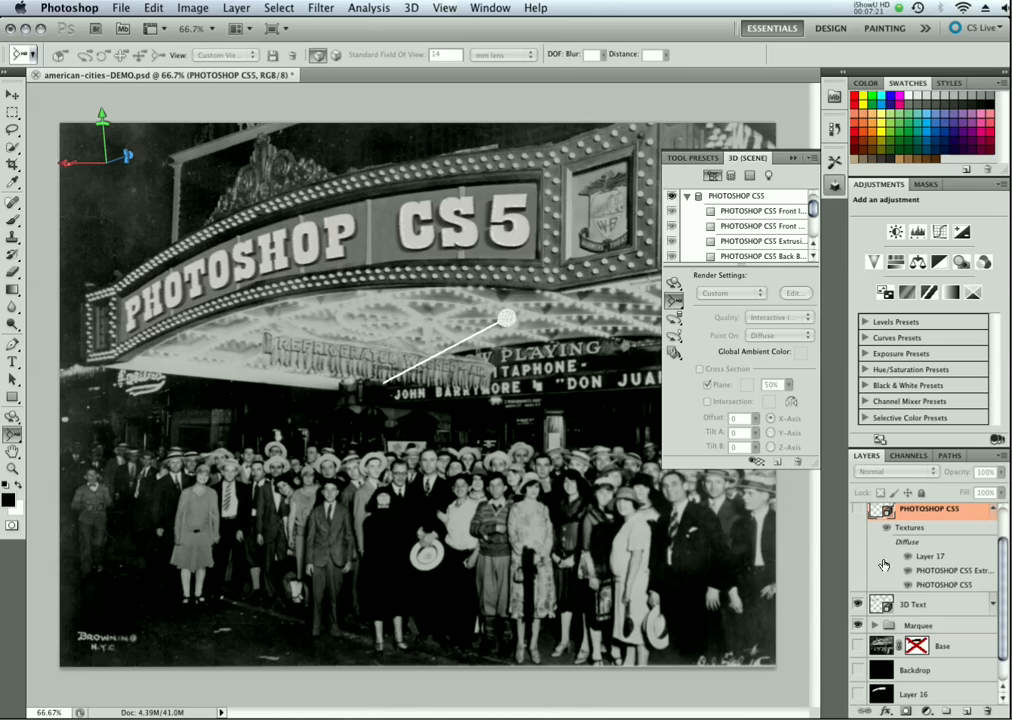
Step: Show the Top Texture group and collapse the 3D settings to reveal the whole composite
{"action": "left_click_drag", "start_coordinate": [1000, 626], "coordinate": [999, 601]}
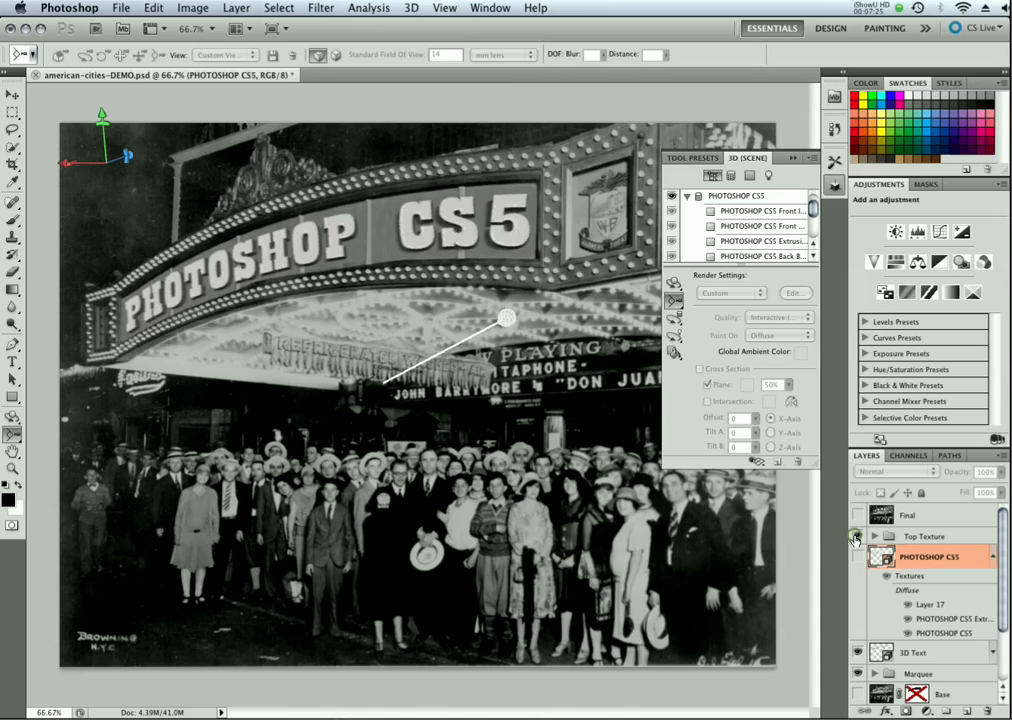
{"action": "left_click", "coordinate": [856, 536]}
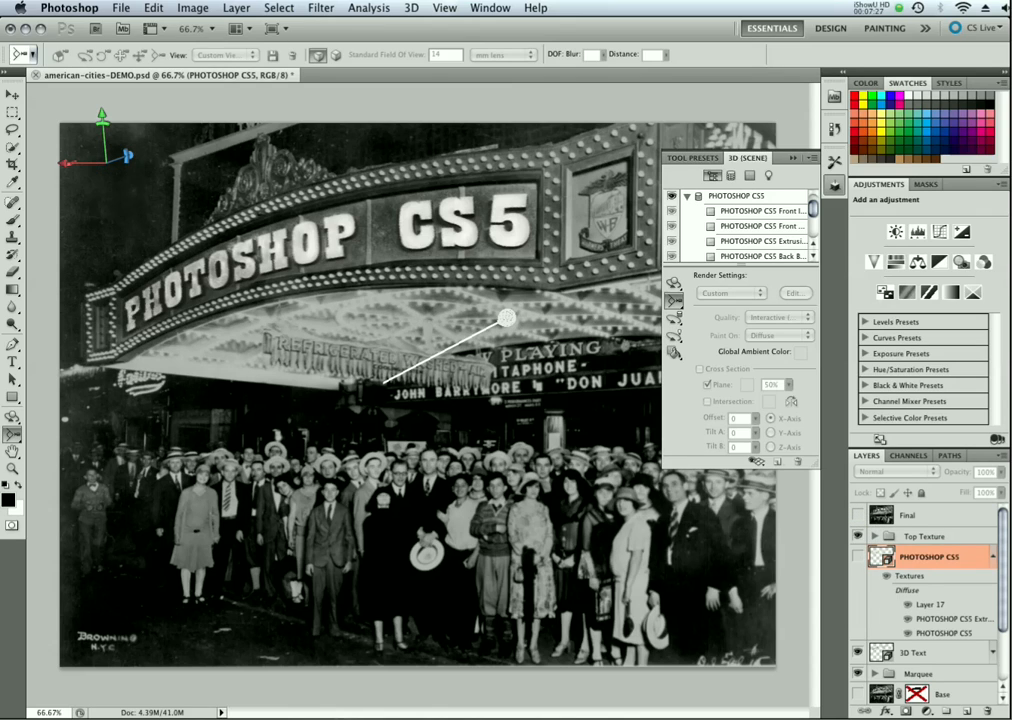
{"action": "left_click", "coordinate": [791, 159]}
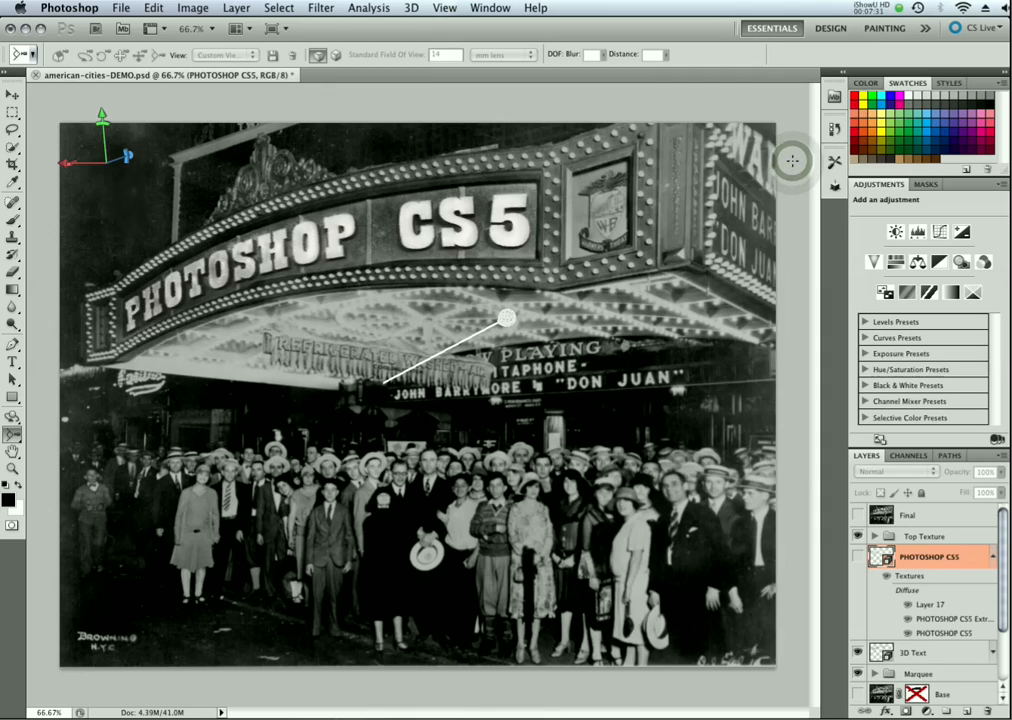